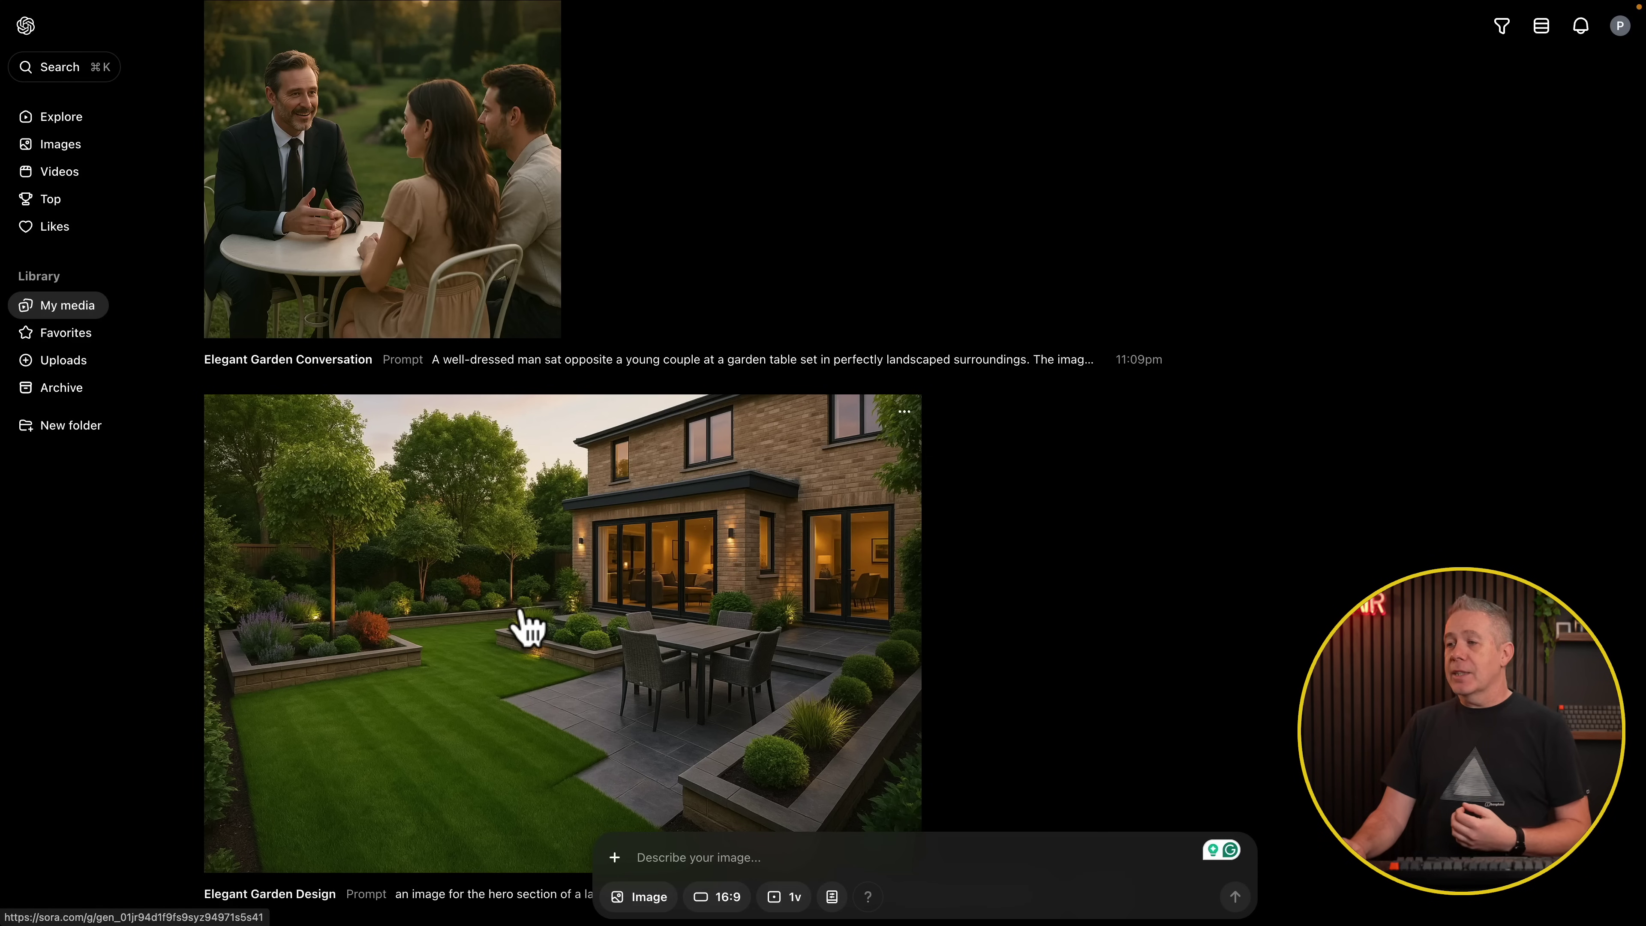
Open the Elegant Garden Design image and examine its full prompt, then close the prompt.
left_click(522, 613)
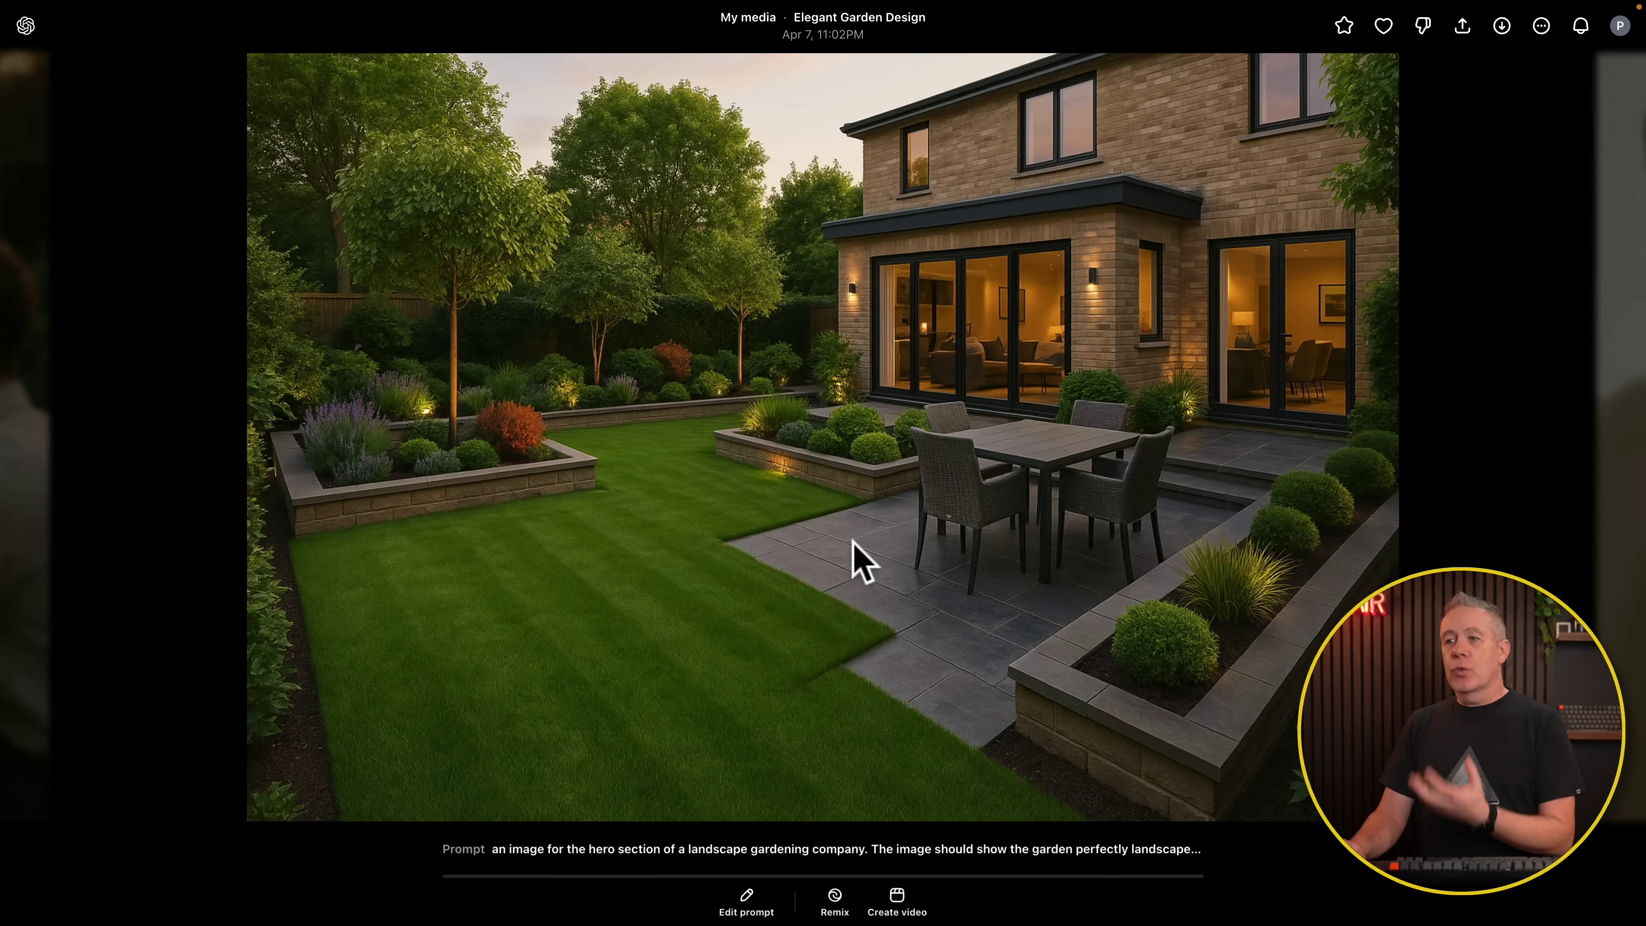
left_click(673, 846)
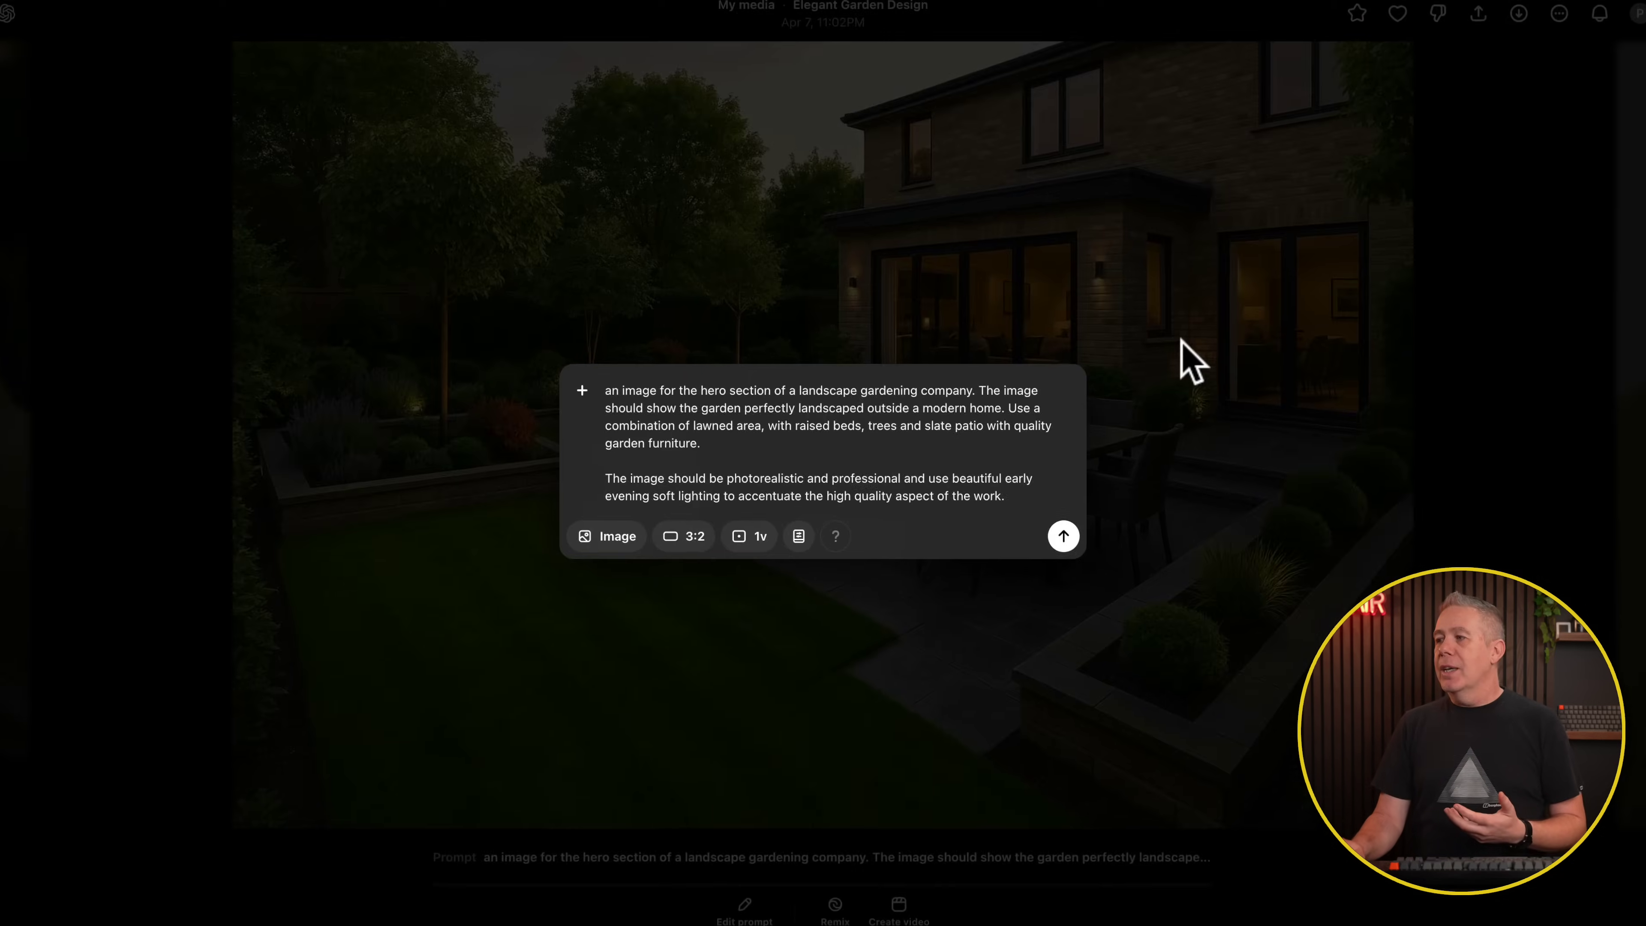
left_click(1172, 353)
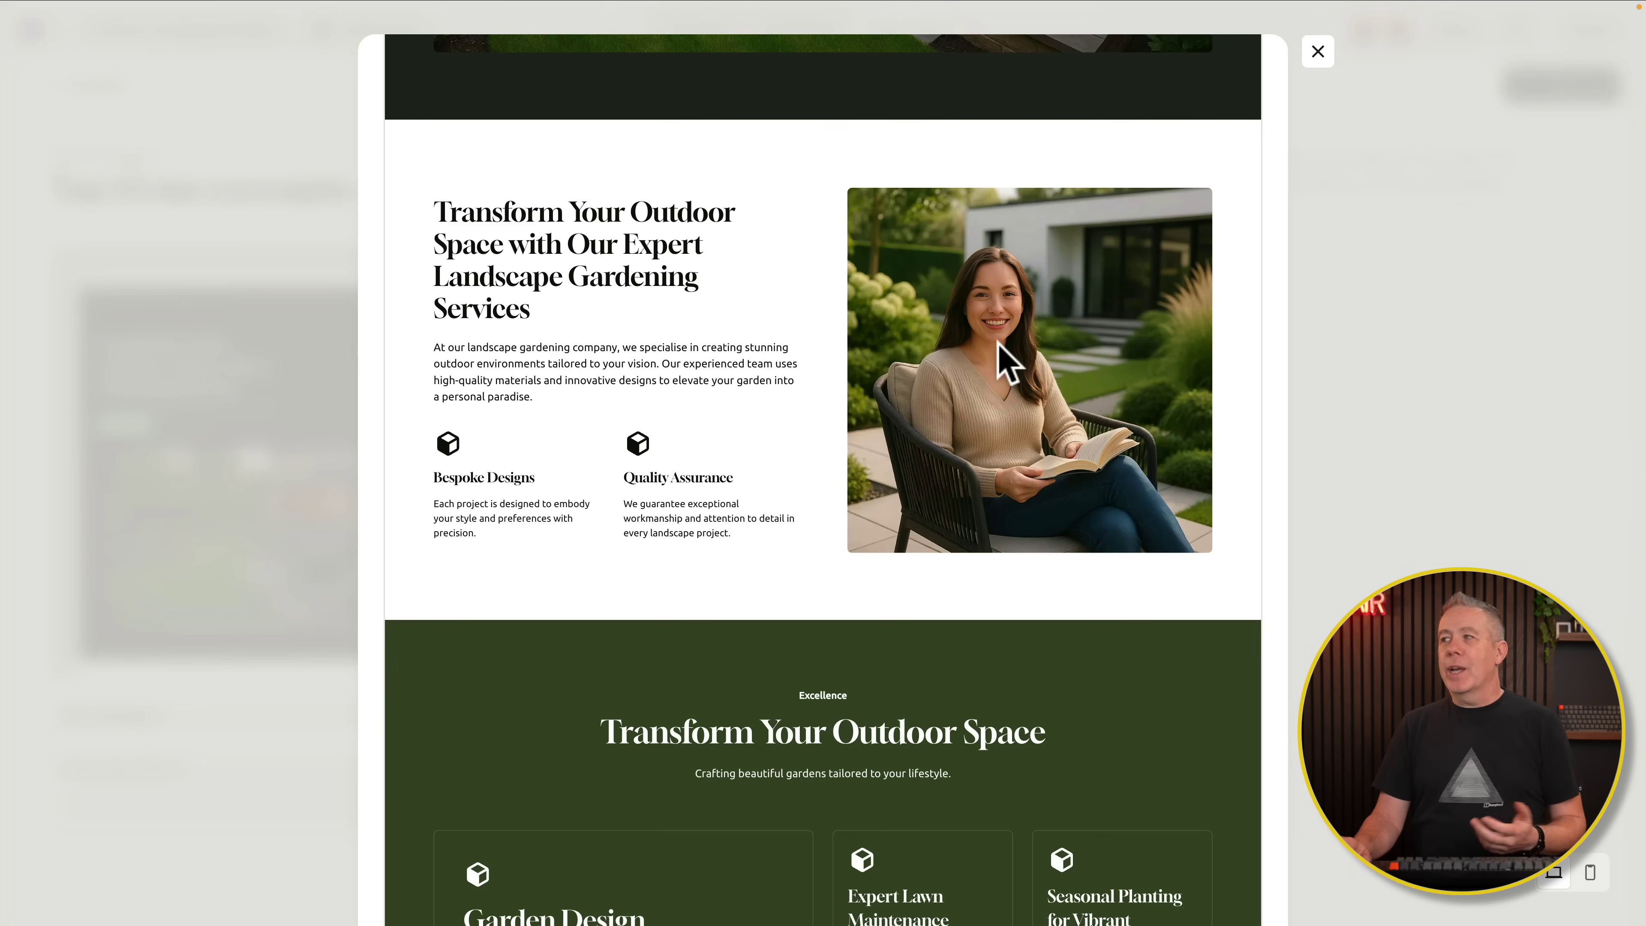
Switch from the Relume preview to the Sora media library and browse the generated garden images with people.
mouse_move(459, 18)
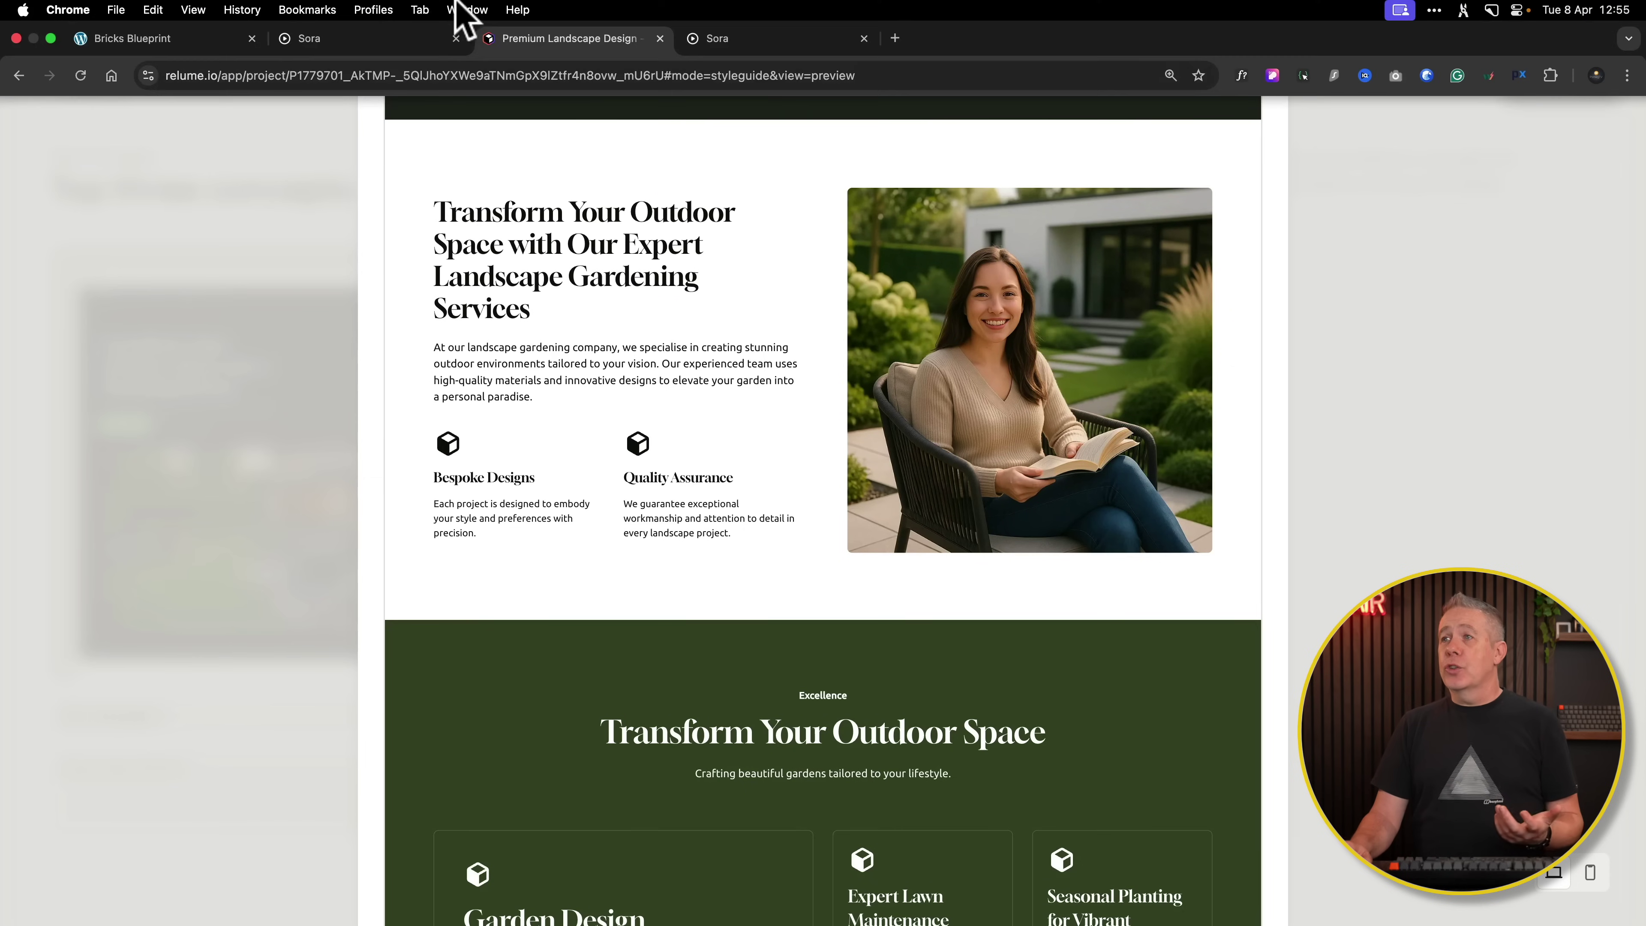
left_click(367, 40)
scroll(709, 672, "down", 5)
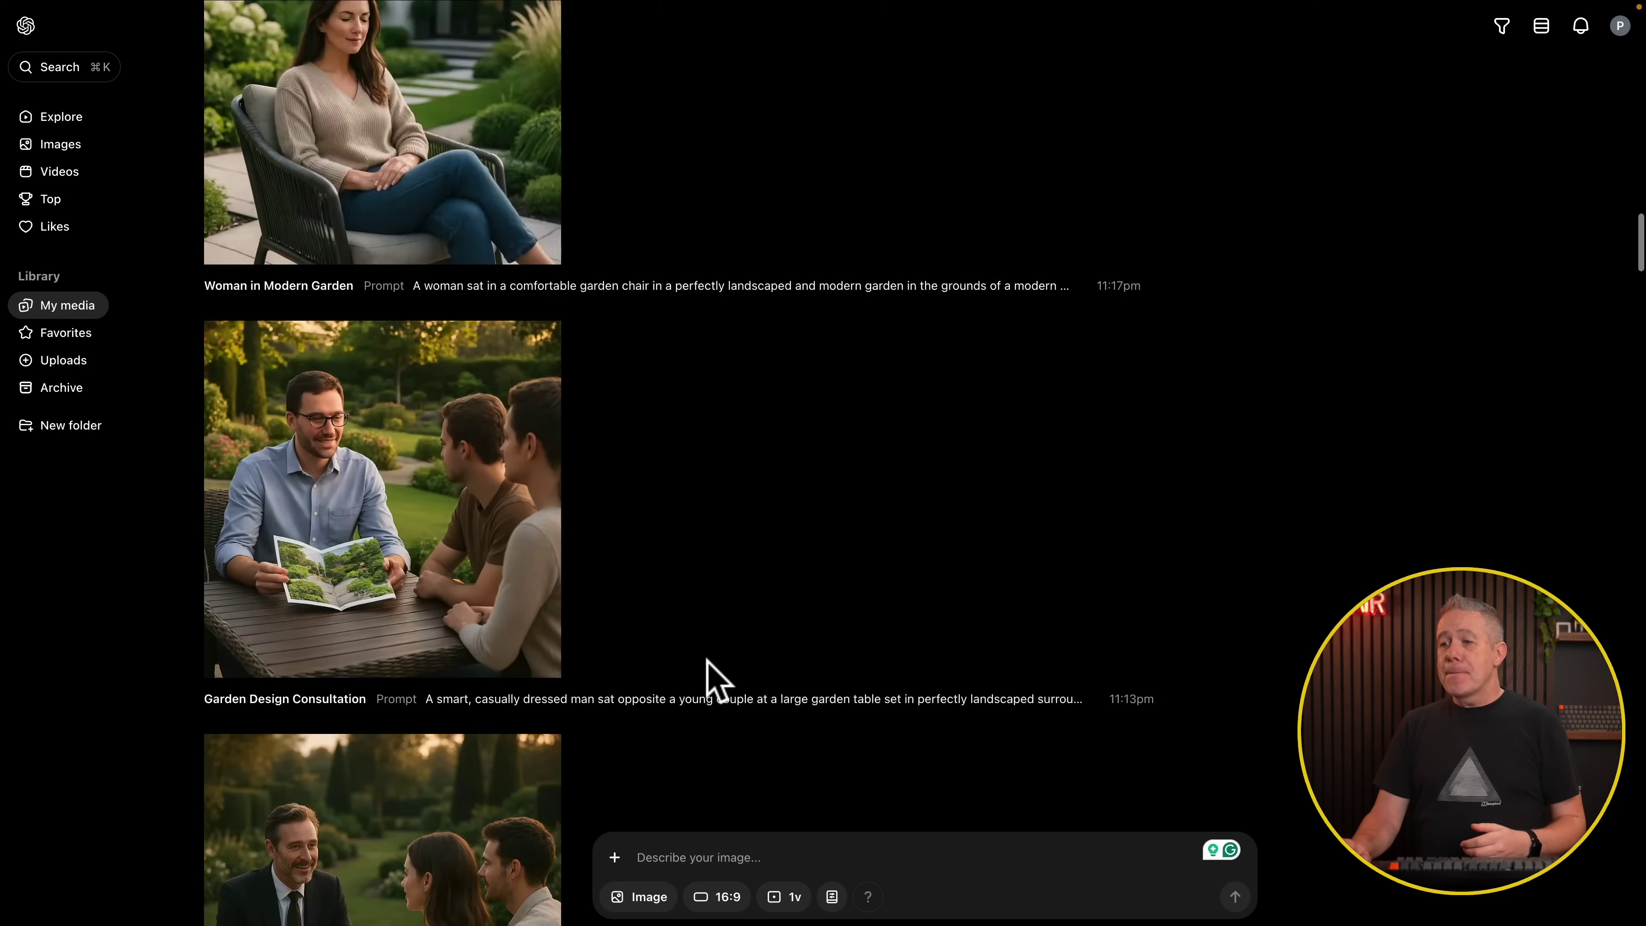
scroll(708, 662, "down", 8)
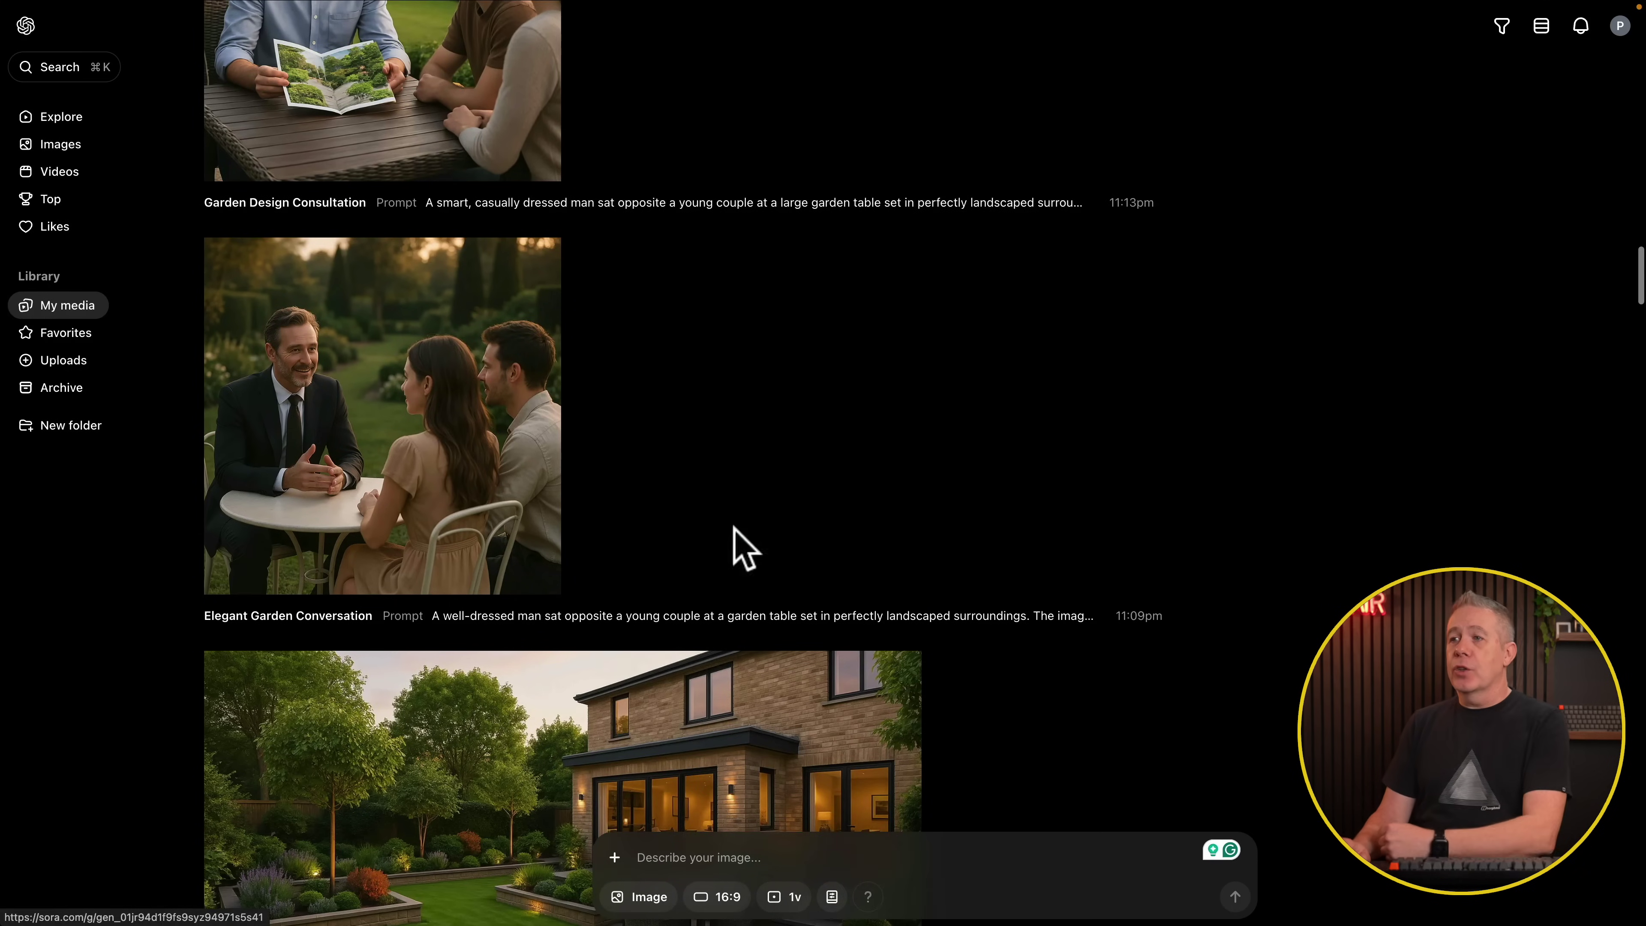
scroll(746, 486, "up", 3)
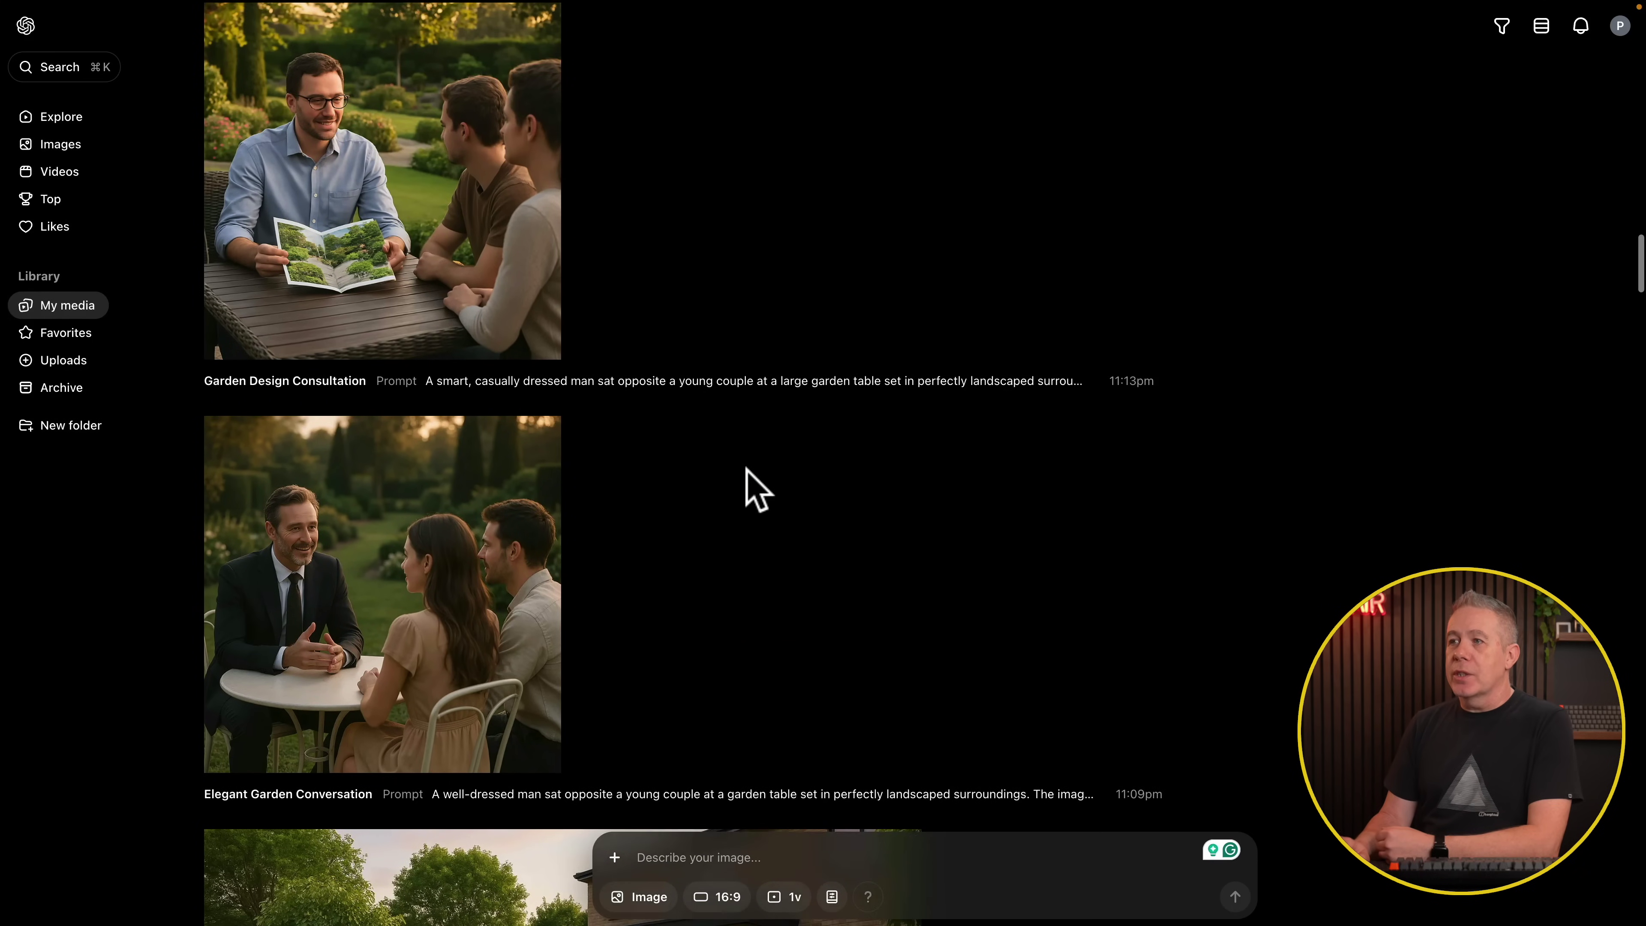
scroll(747, 469, "up", 1)
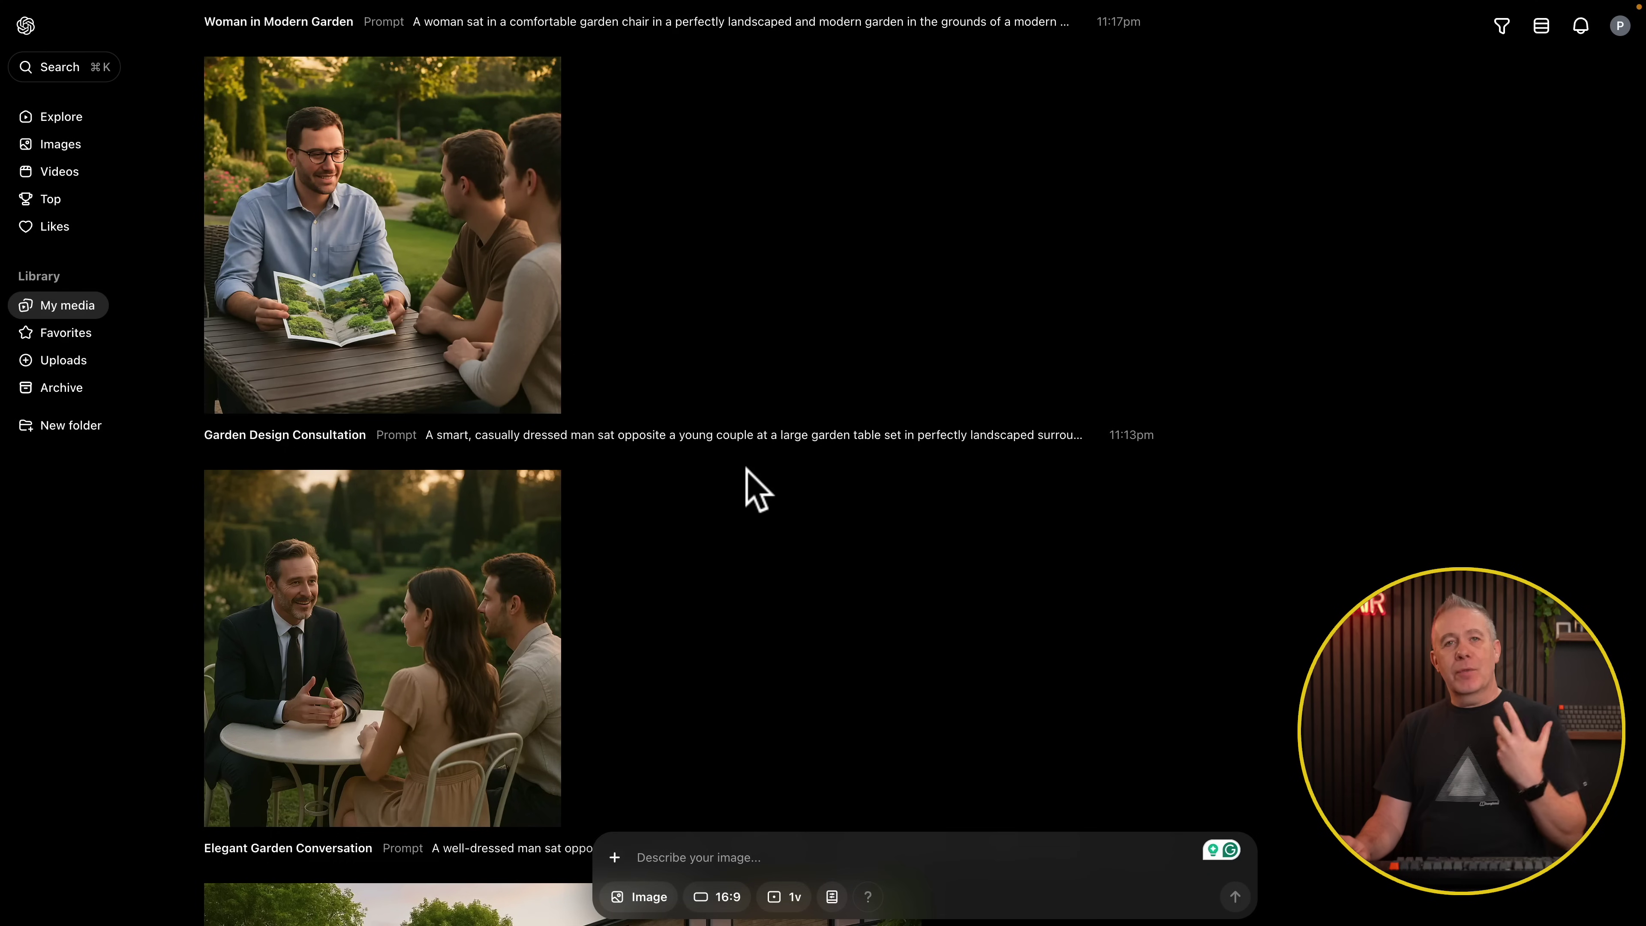
scroll(747, 469, "up", 1)
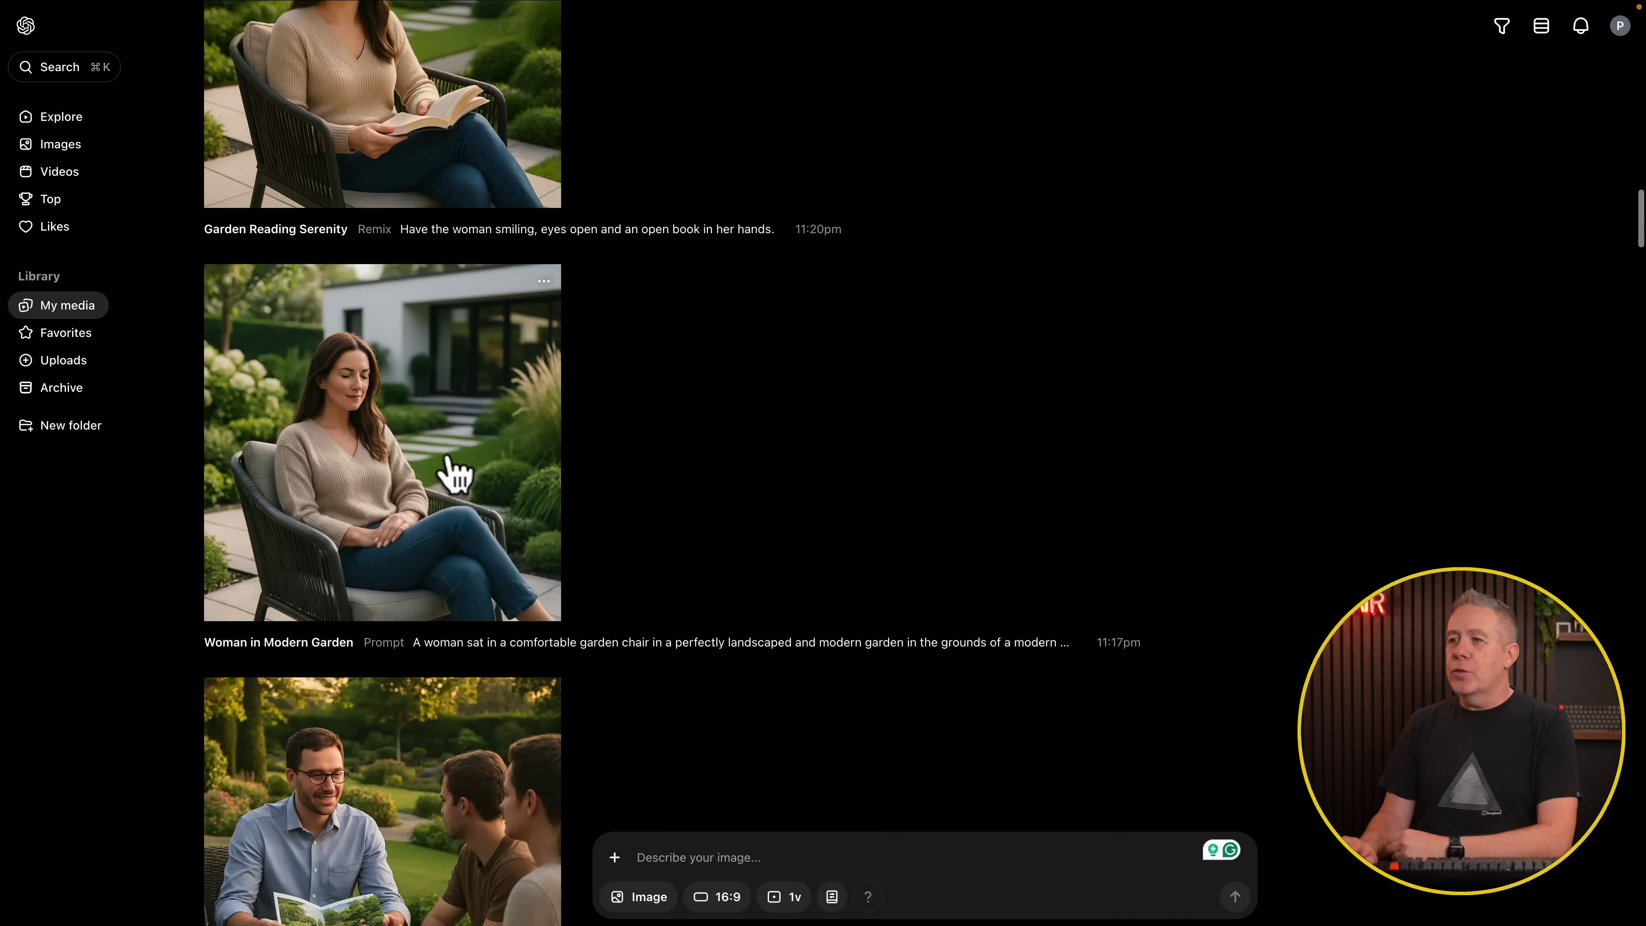
Compare the Woman in Modern Garden image with its Garden Reading Serenity remix and return to the library.
left_click(450, 471)
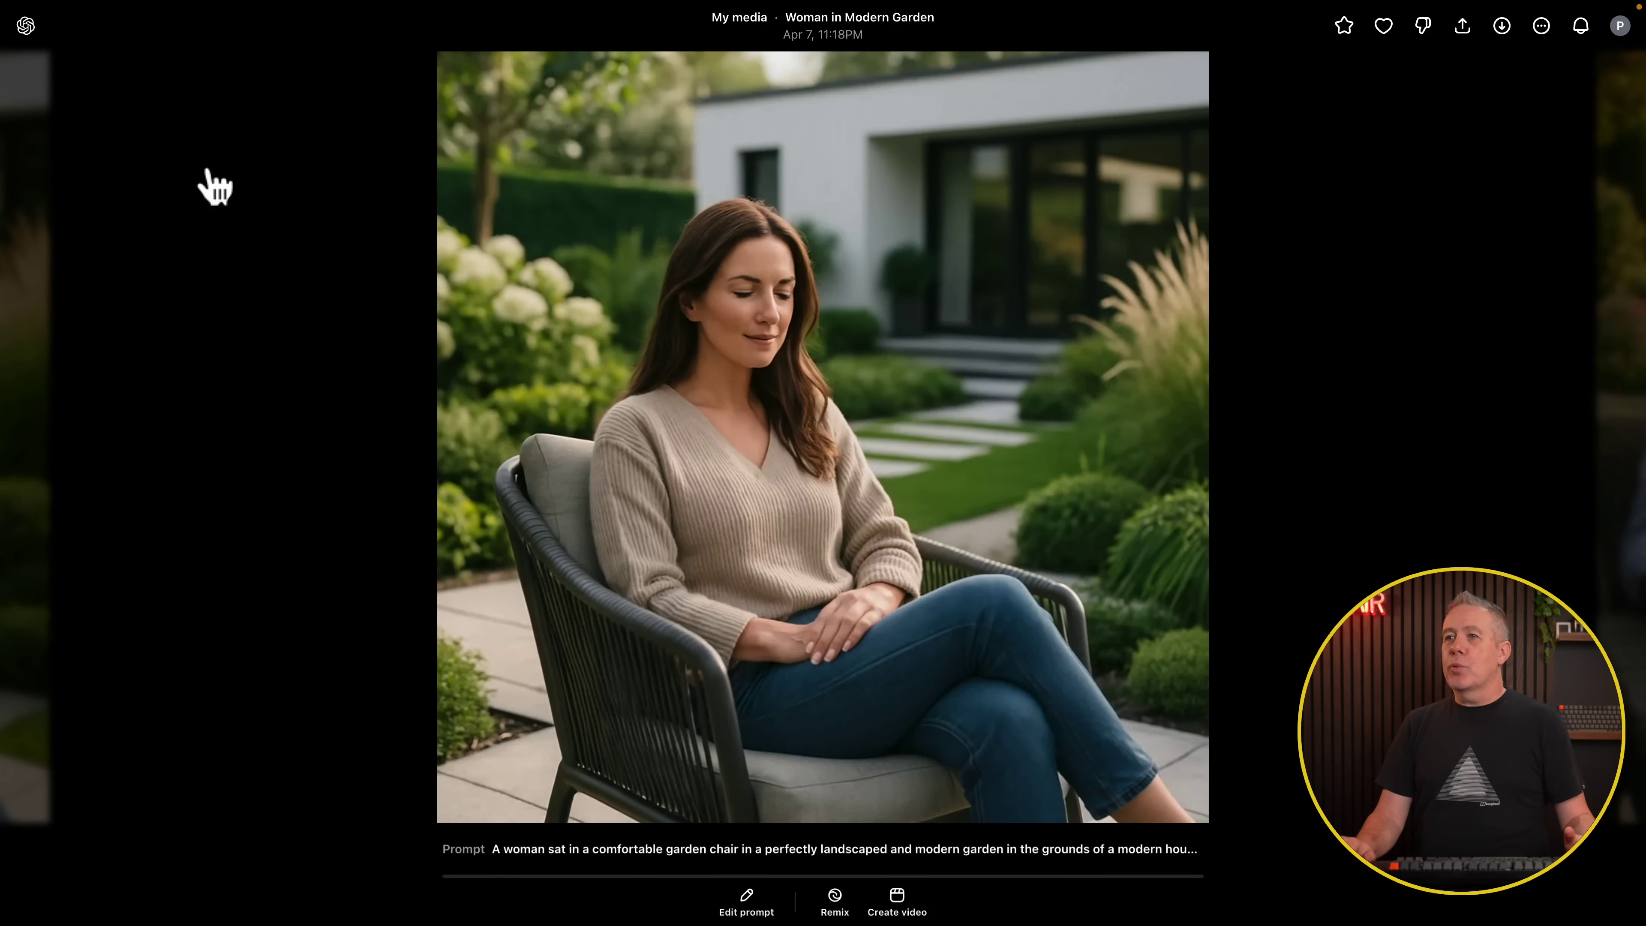
left_click(26, 324)
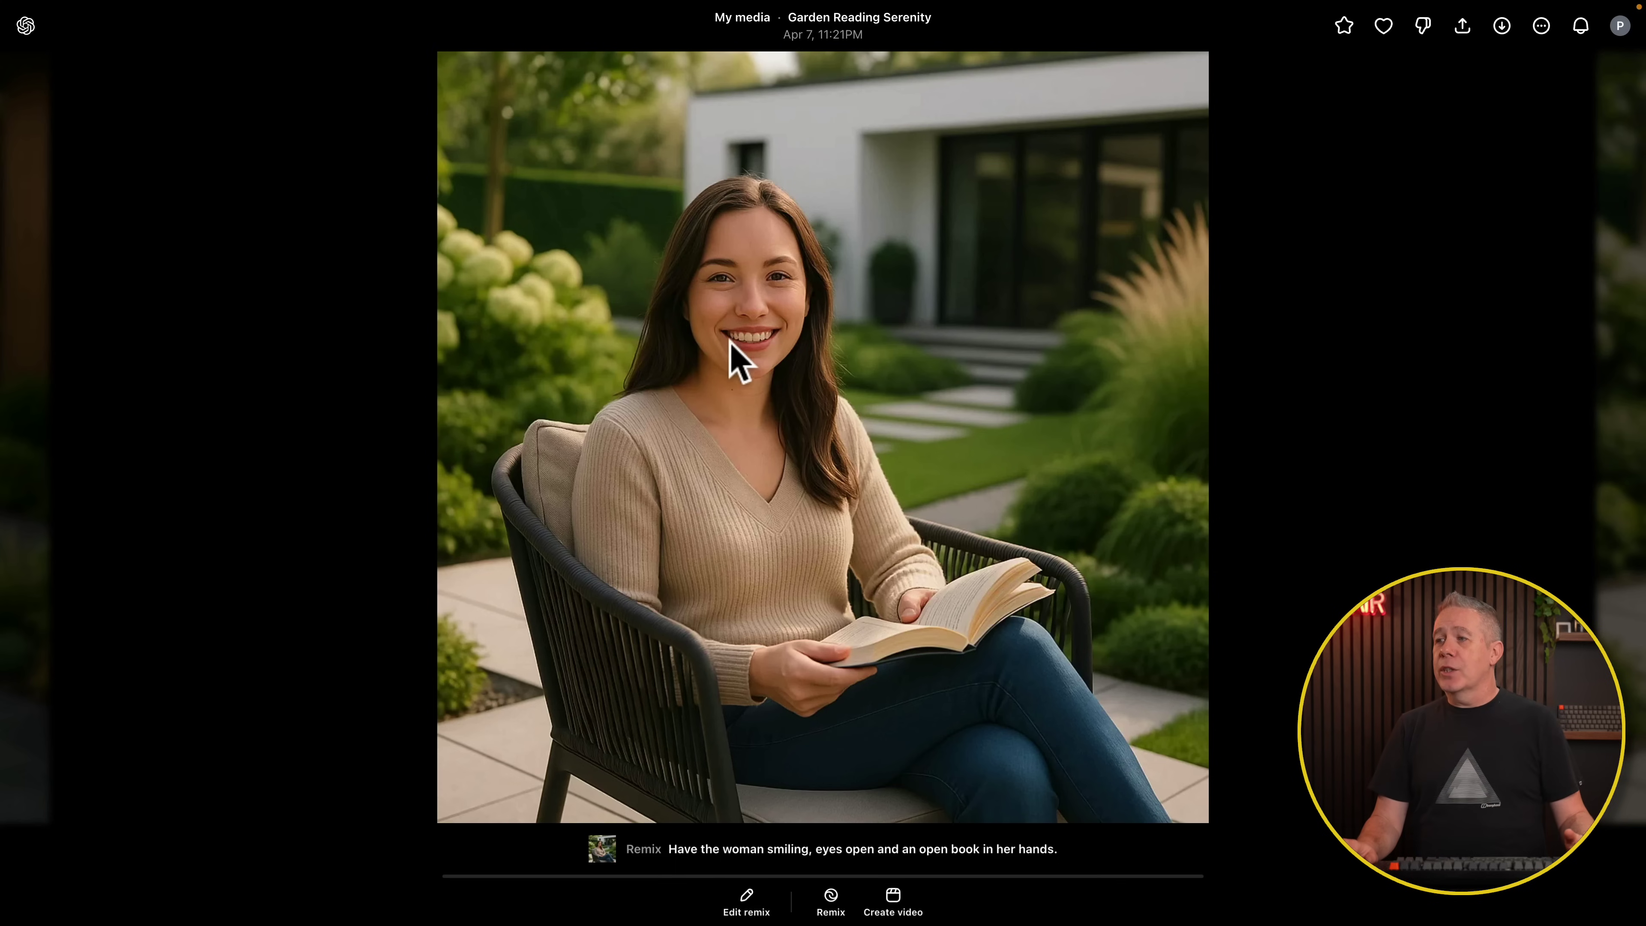
key("Escape")
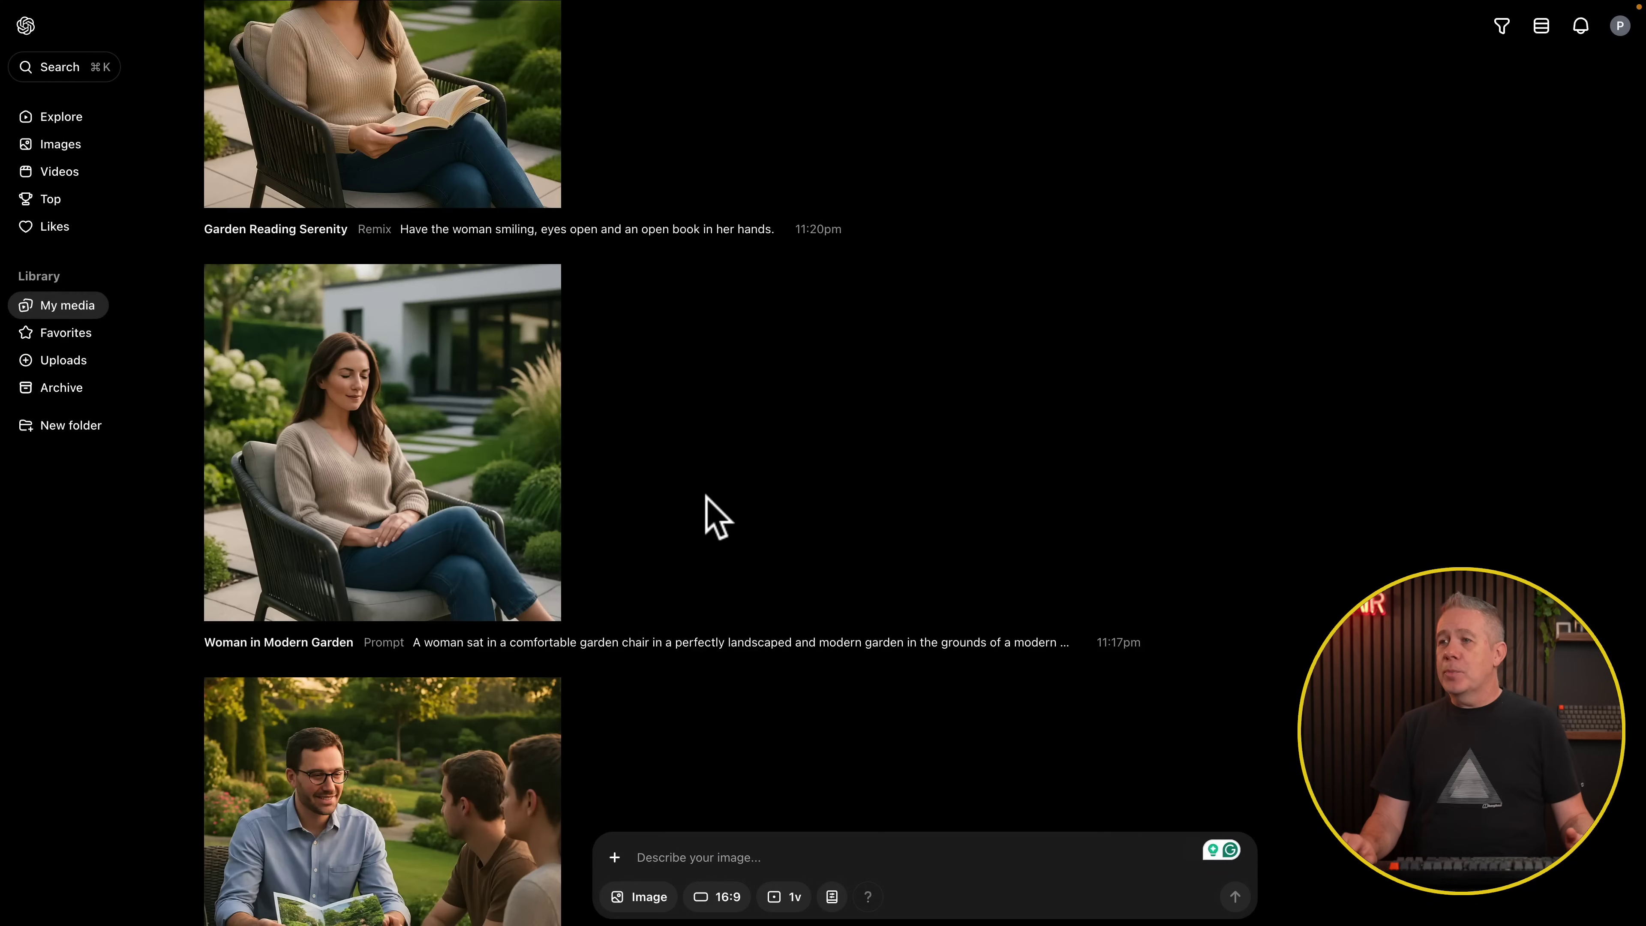
Open the Garden Reading Serenity image for remixing and try selecting the woman's face and lap areas for editing.
scroll(716, 518, "up", 3)
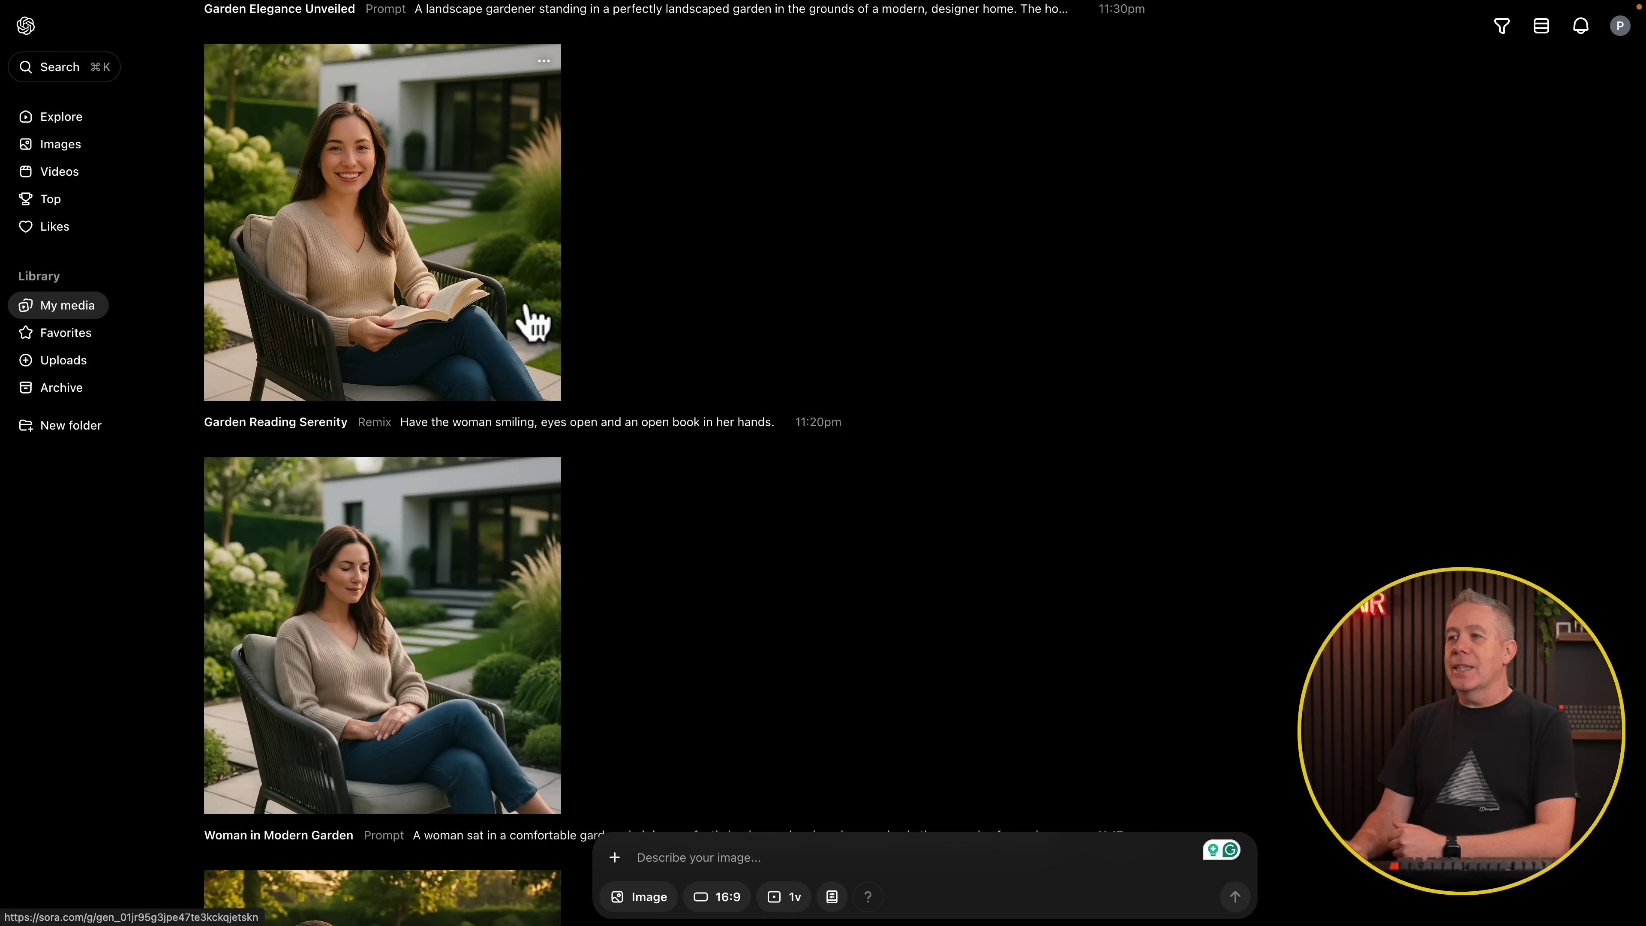
left_click(423, 265)
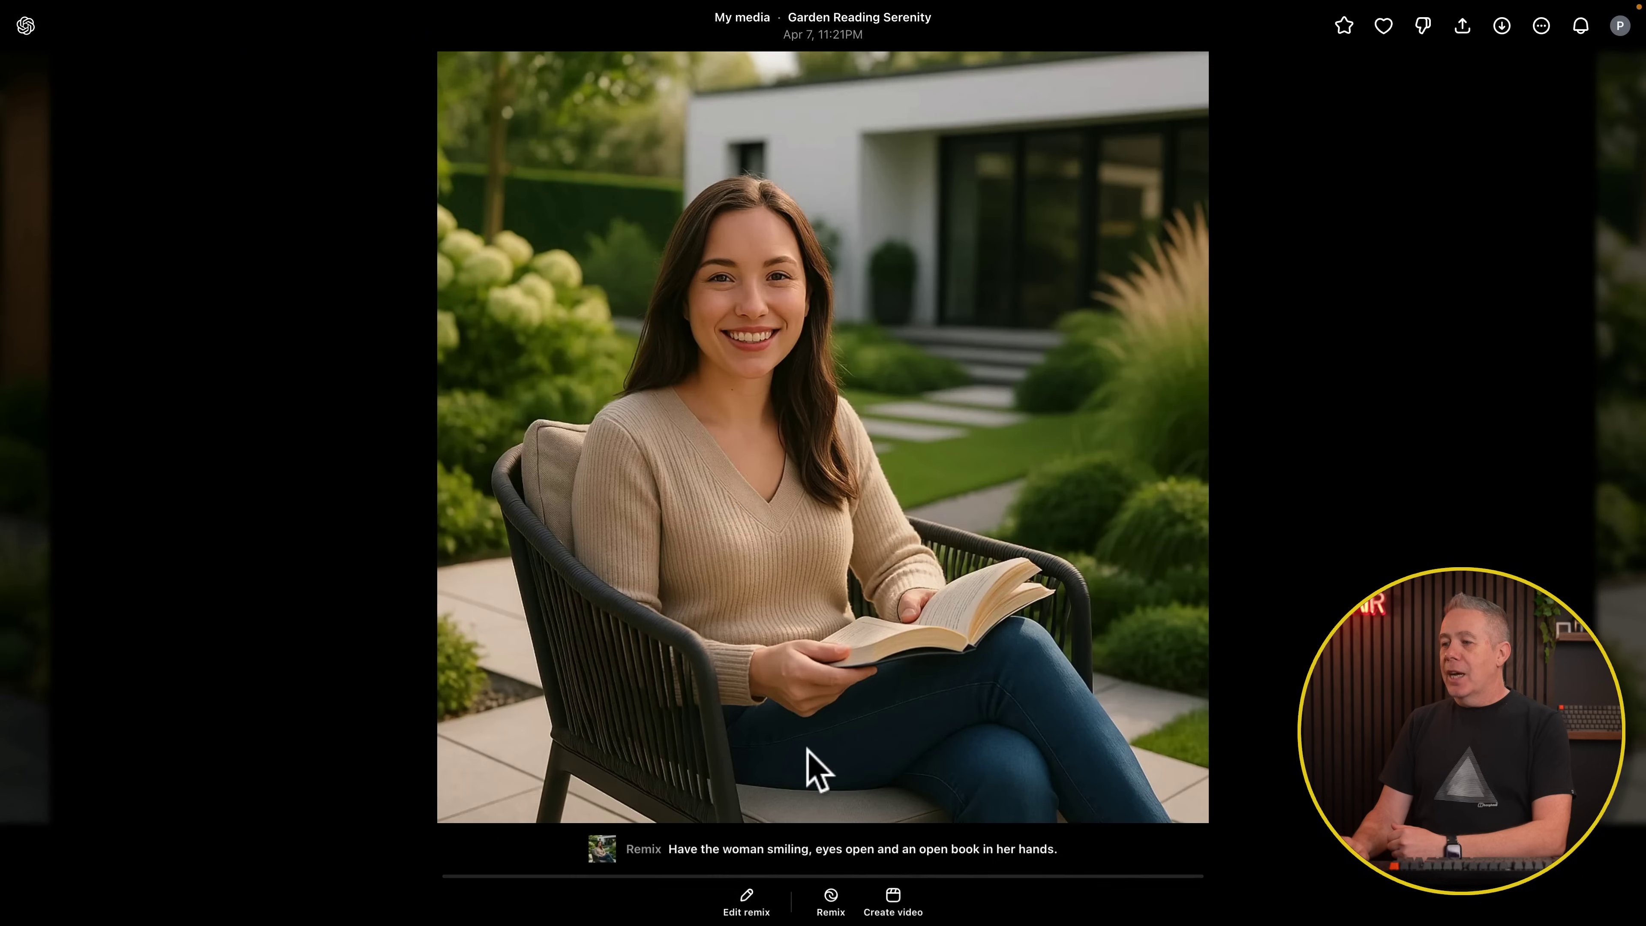
left_click(830, 900)
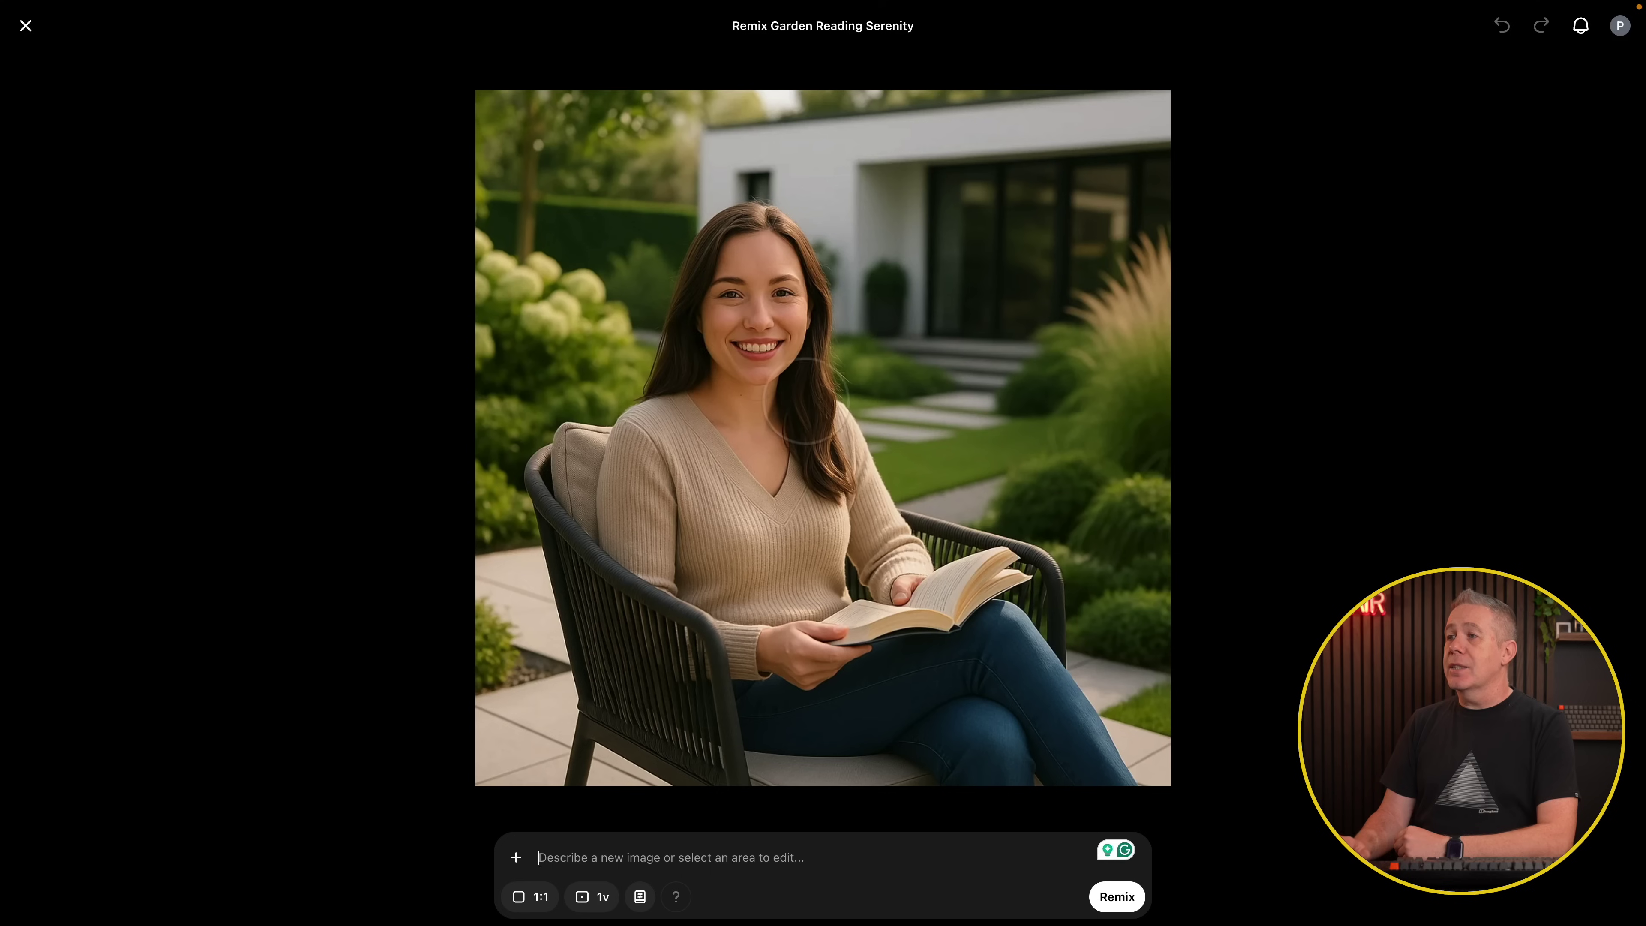
mouse_move(694, 287)
left_mouse_down()
mouse_move(720, 213)
mouse_move(842, 272)
mouse_move(745, 363)
mouse_move(719, 287)
mouse_move(680, 379)
mouse_move(800, 399)
mouse_move(830, 367)
left_mouse_up()
mouse_move(822, 691)
left_mouse_down()
mouse_move(800, 674)
mouse_move(985, 538)
mouse_move(975, 616)
mouse_move(823, 656)
mouse_move(751, 639)
mouse_move(772, 643)
left_mouse_up()
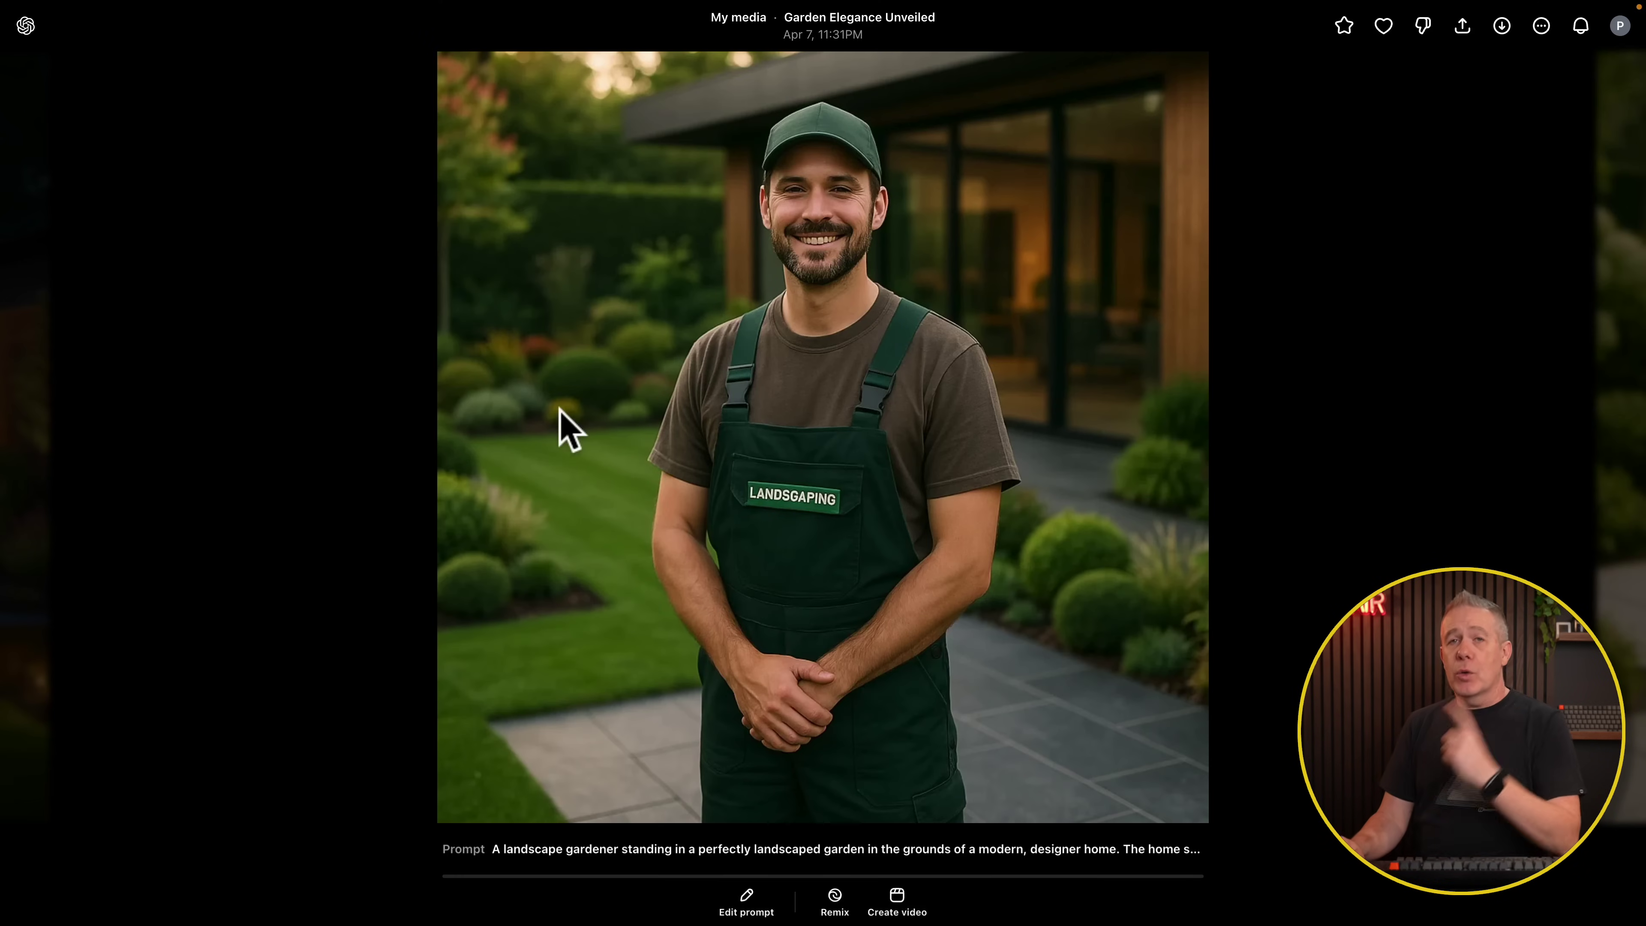
Examine the Garden Elegance Unveiled image's full prompt and its aspect ratio options without changing them.
left_click(669, 847)
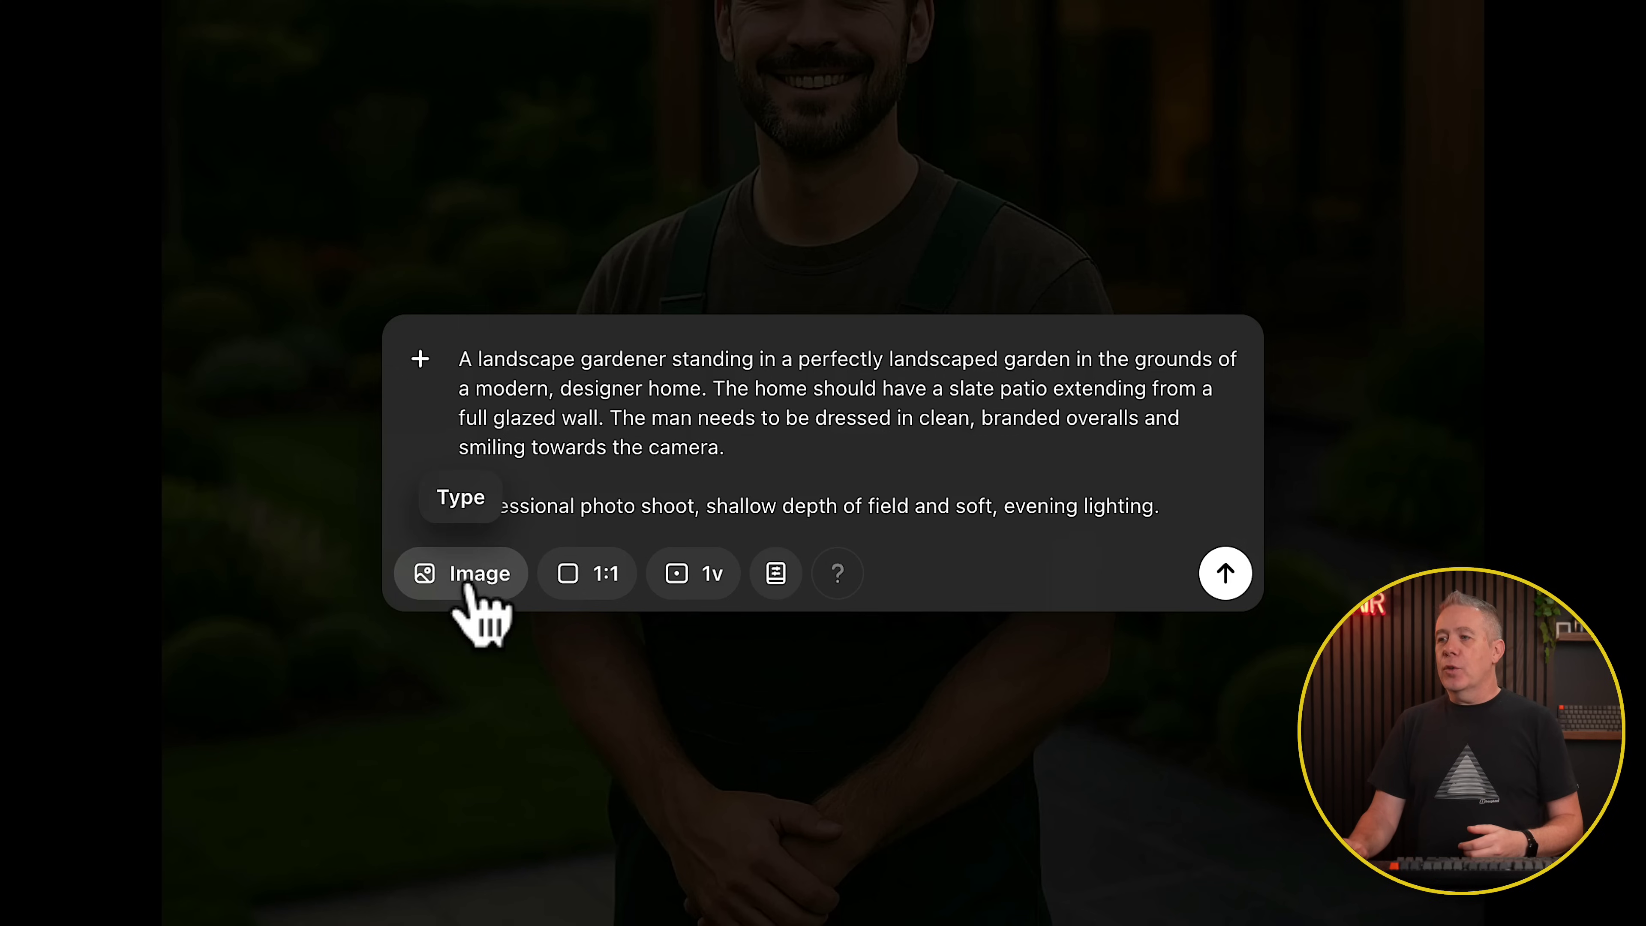
left_click(600, 577)
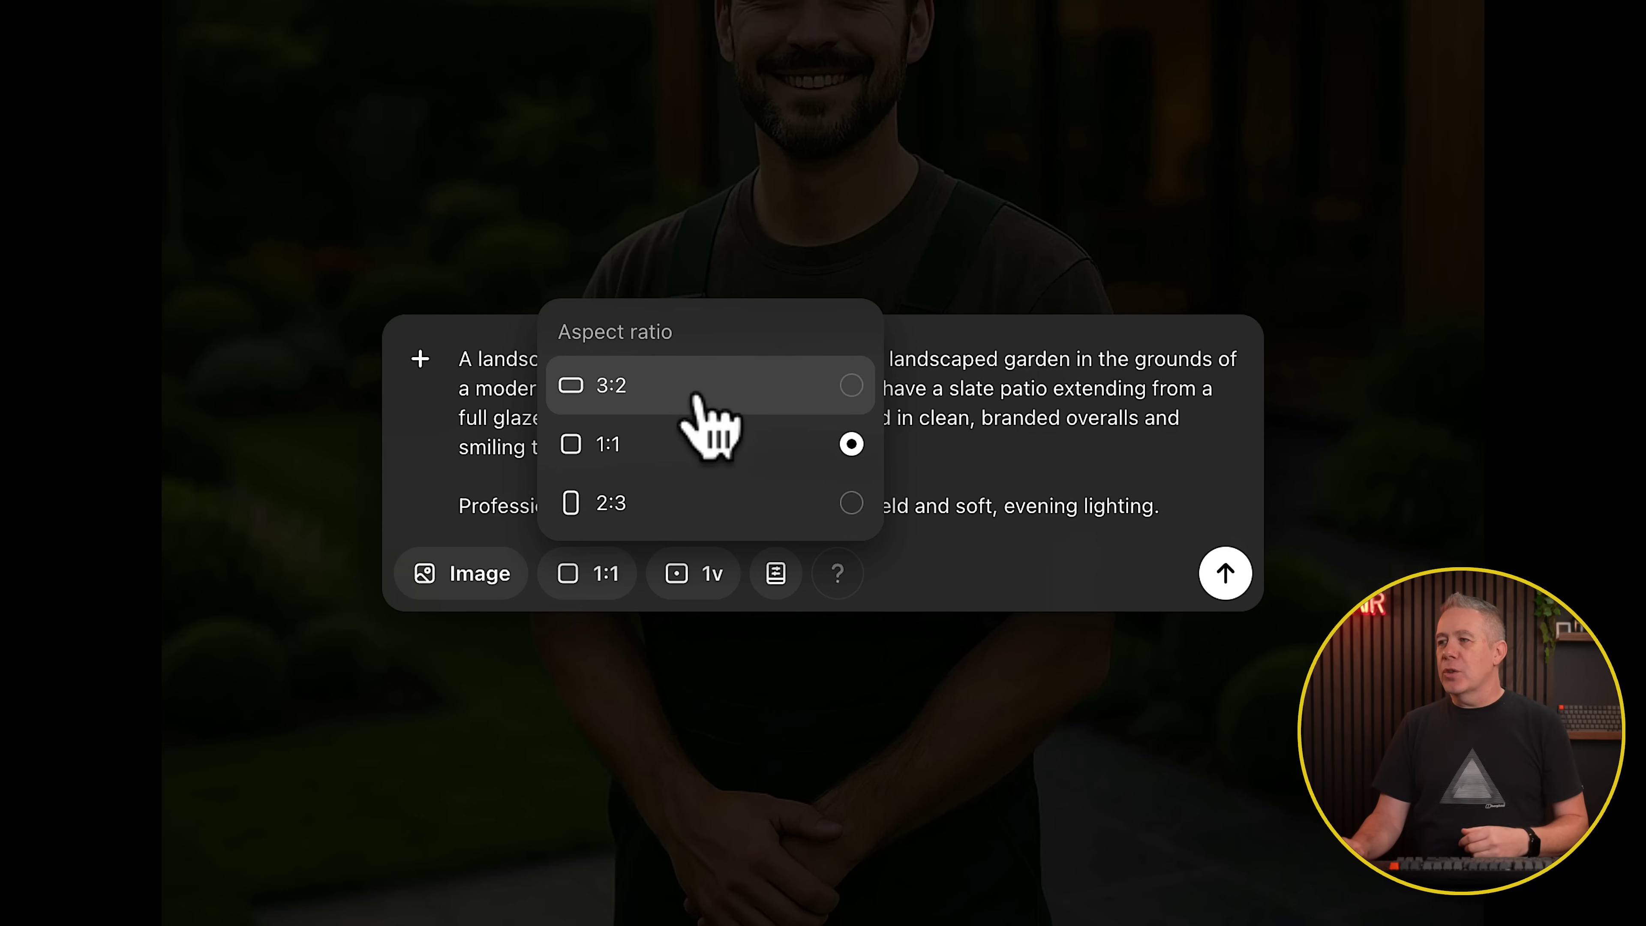
left_click(1019, 382)
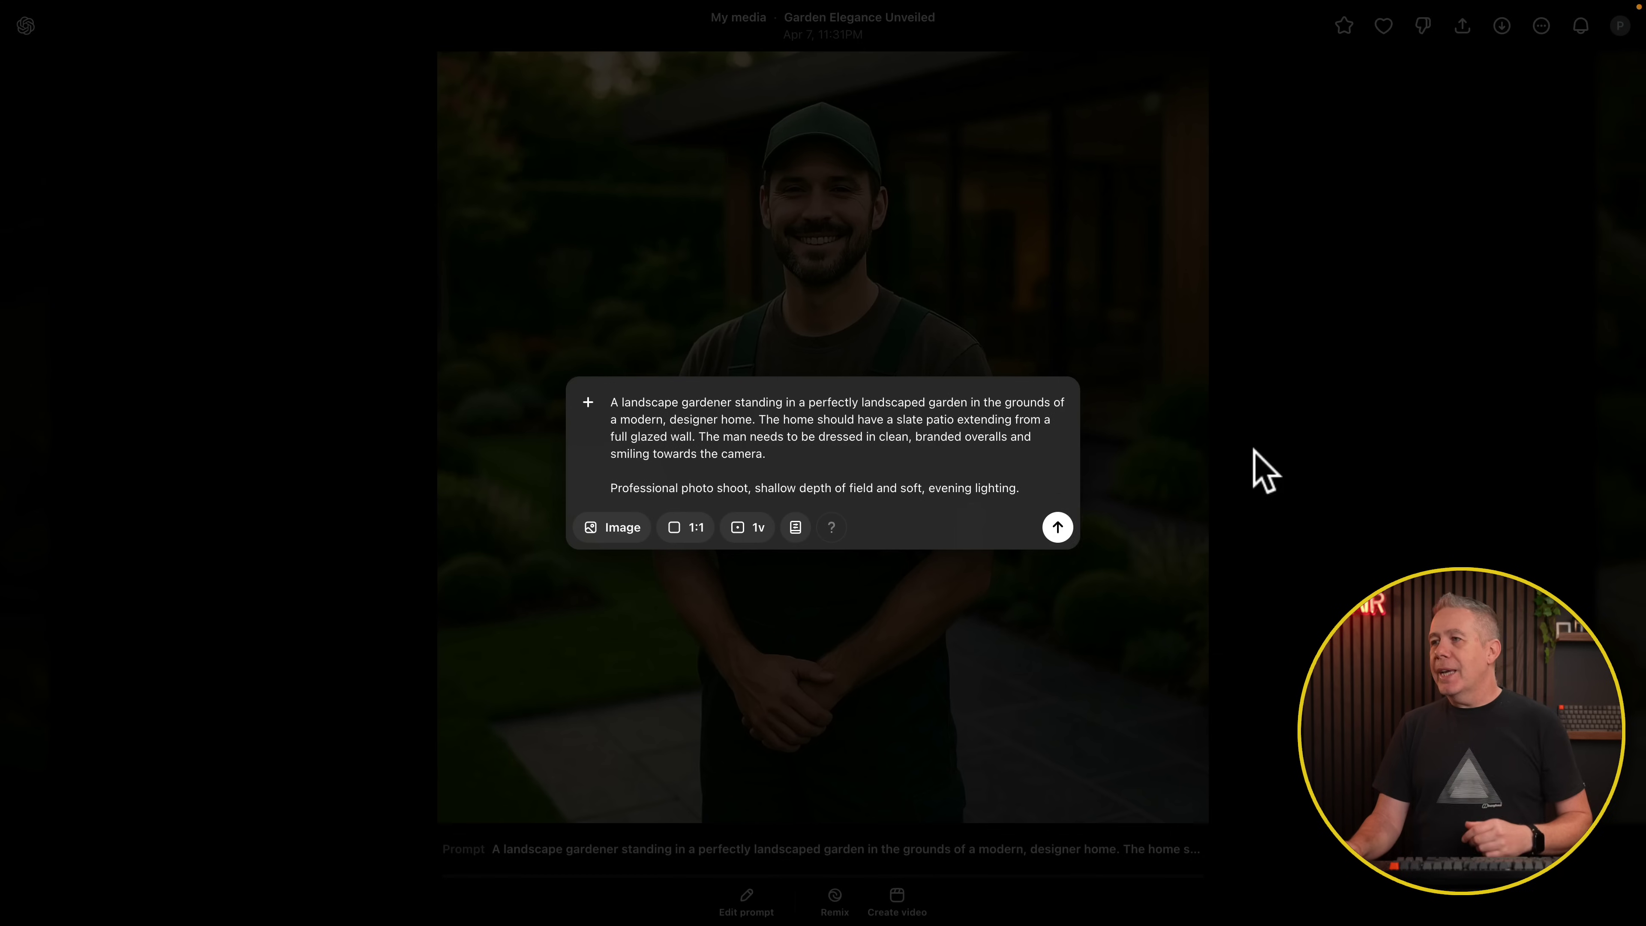
left_click(1253, 450)
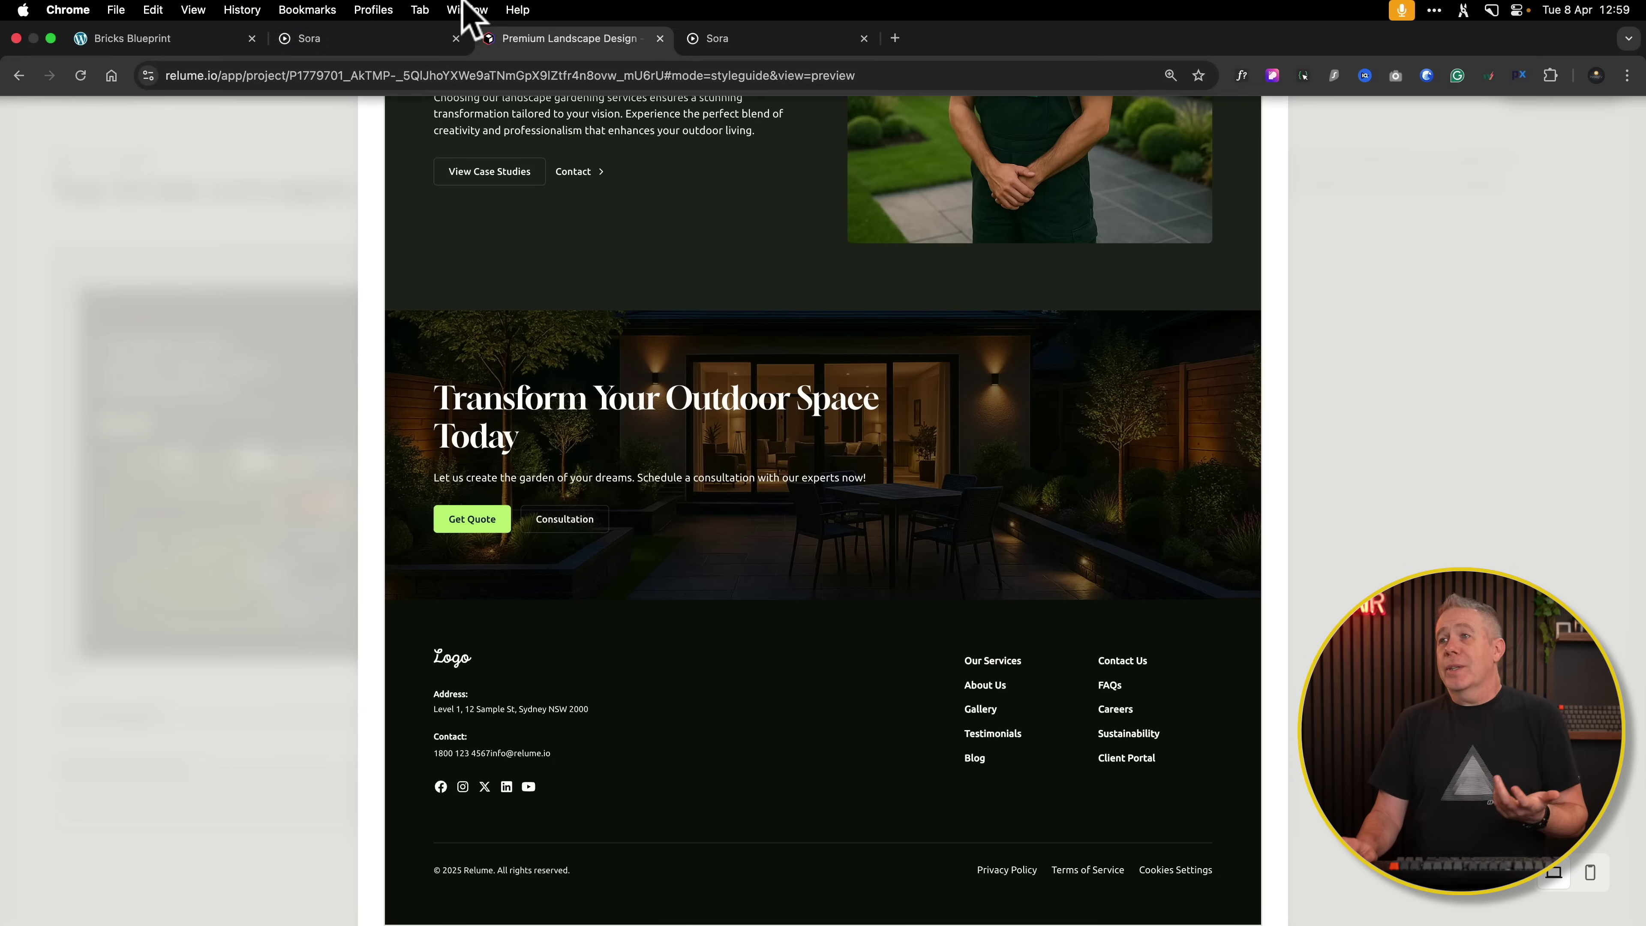
Switch to the Sora library and examine the Nighttime Garden Elegance image and its full prompt.
left_click(373, 47)
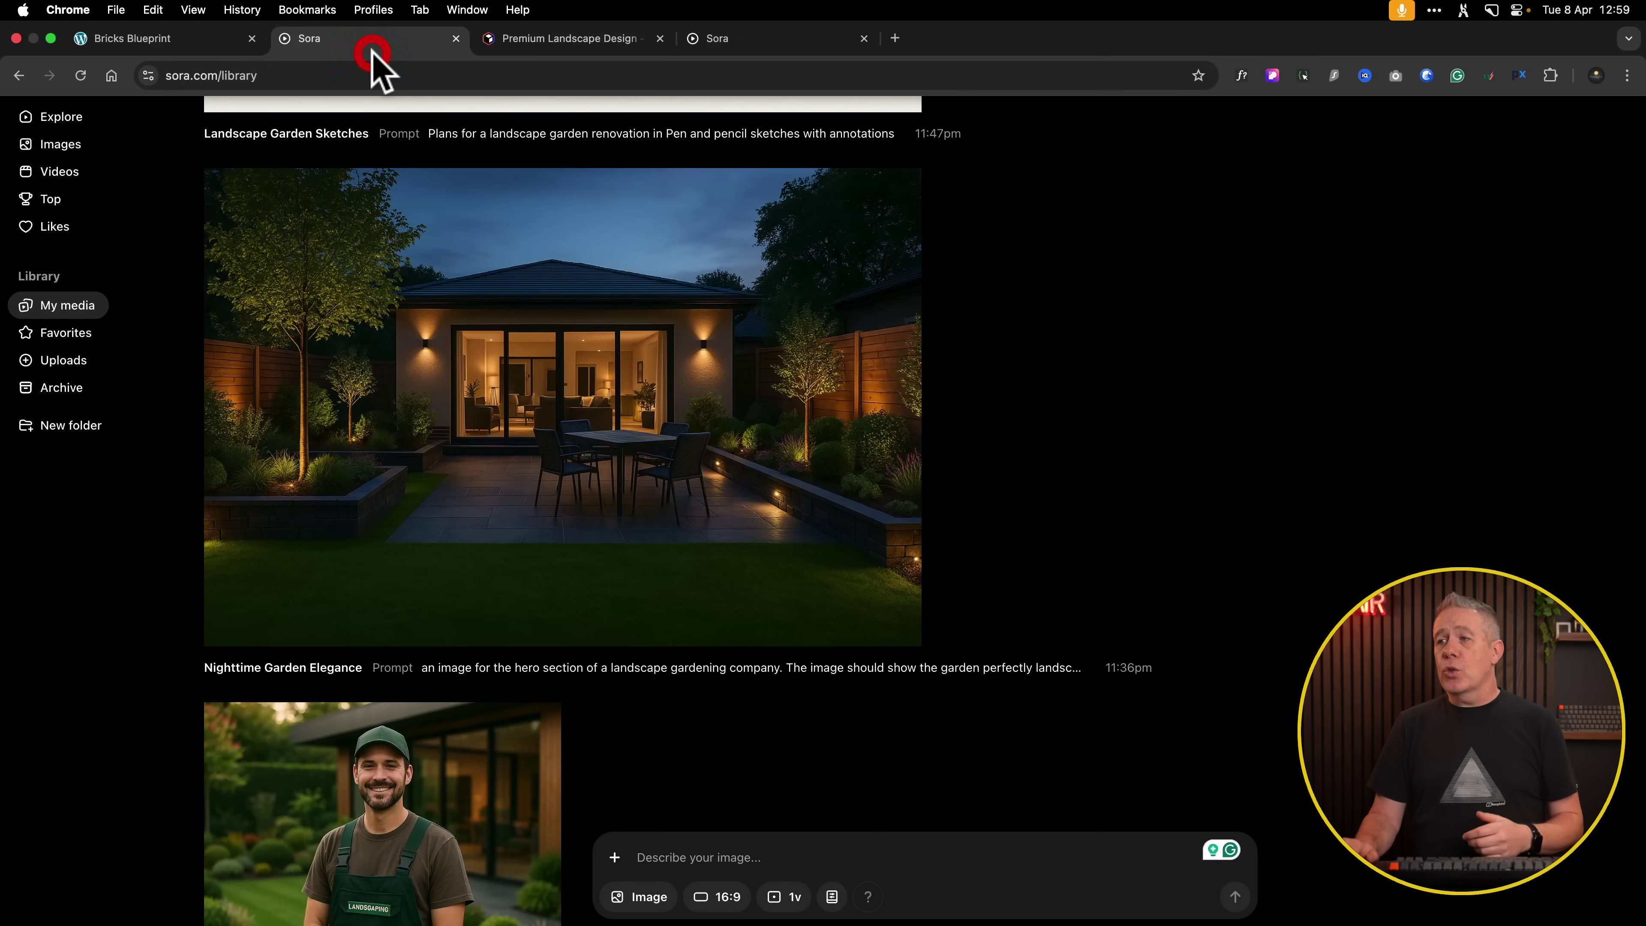
left_click(577, 453)
left_click(873, 848)
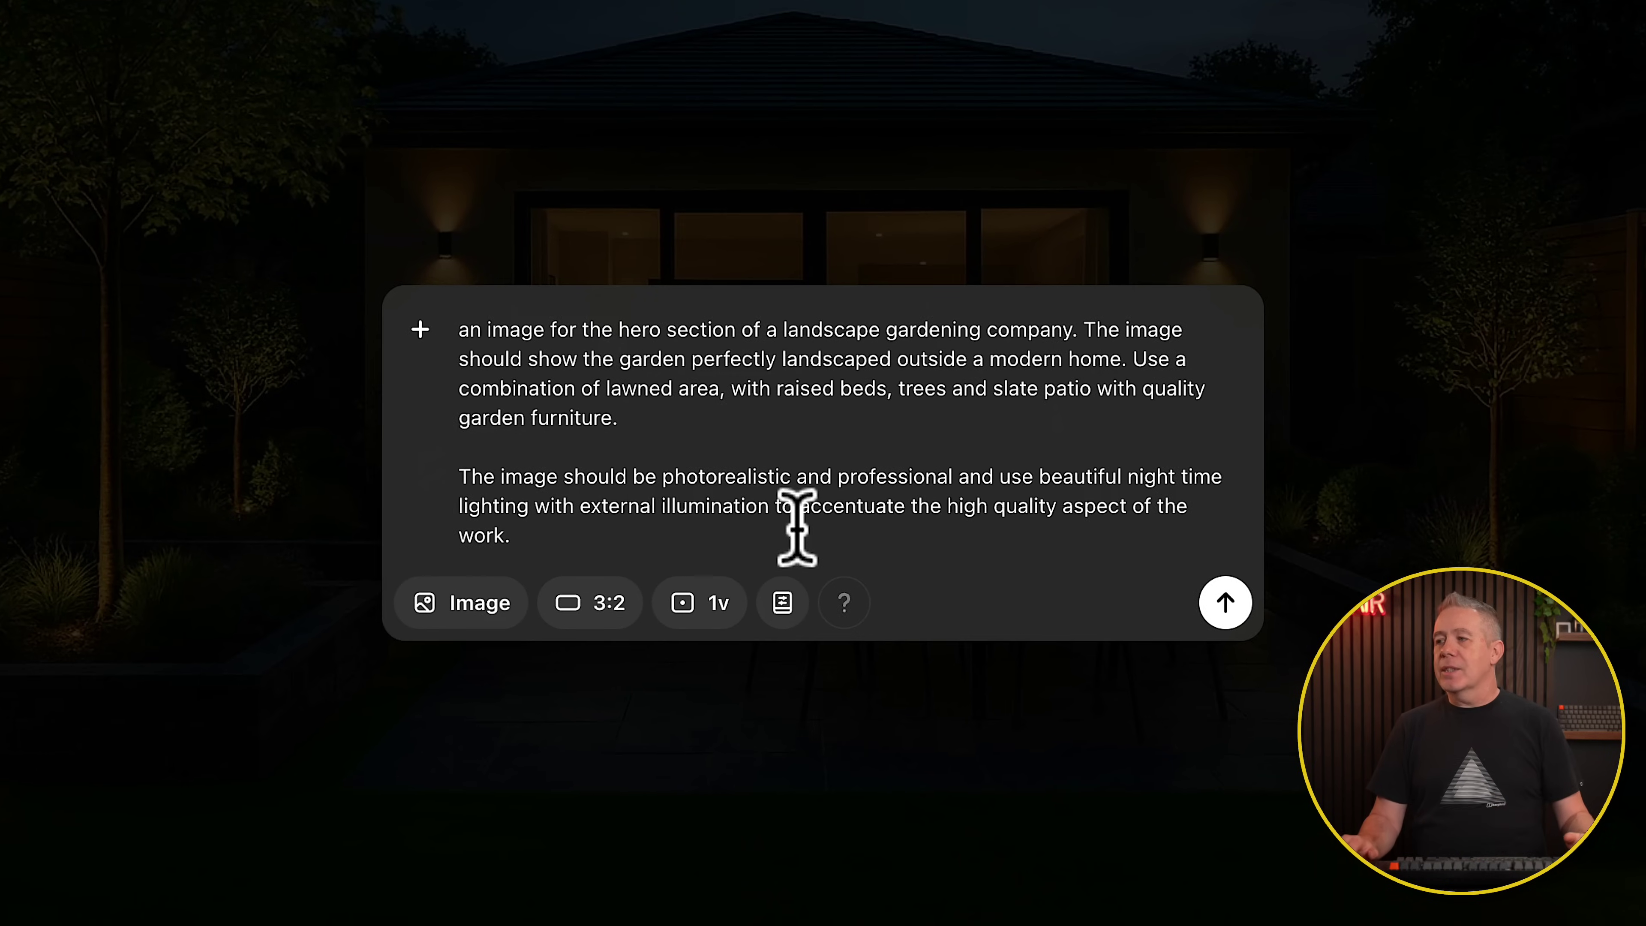
key("Escape")
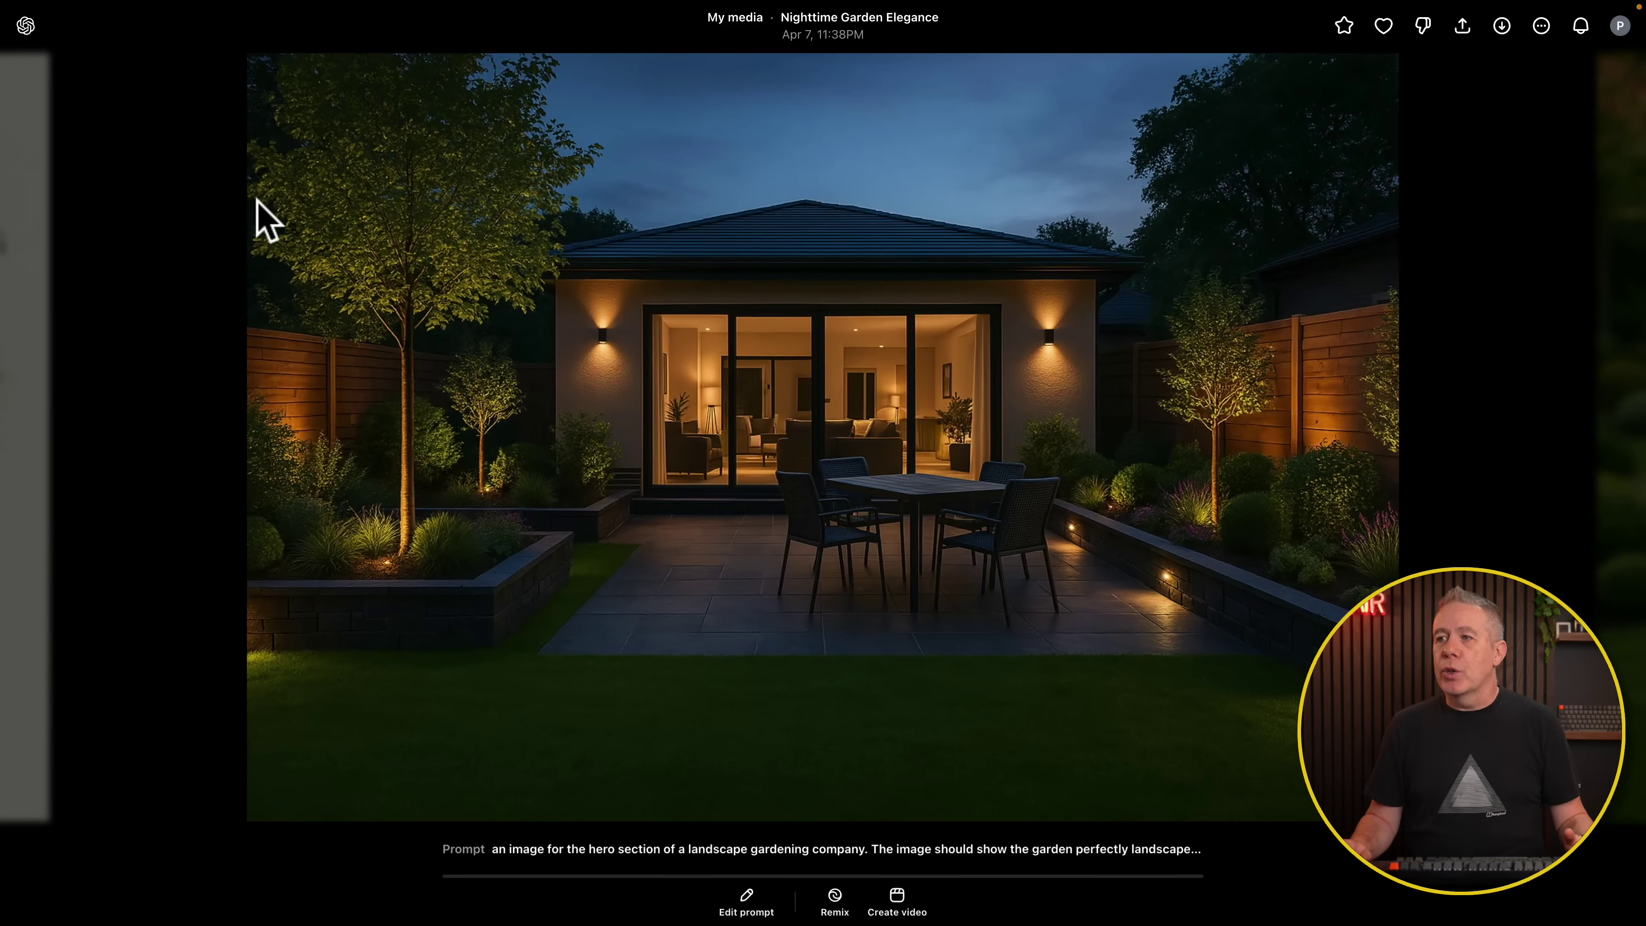
key("Escape")
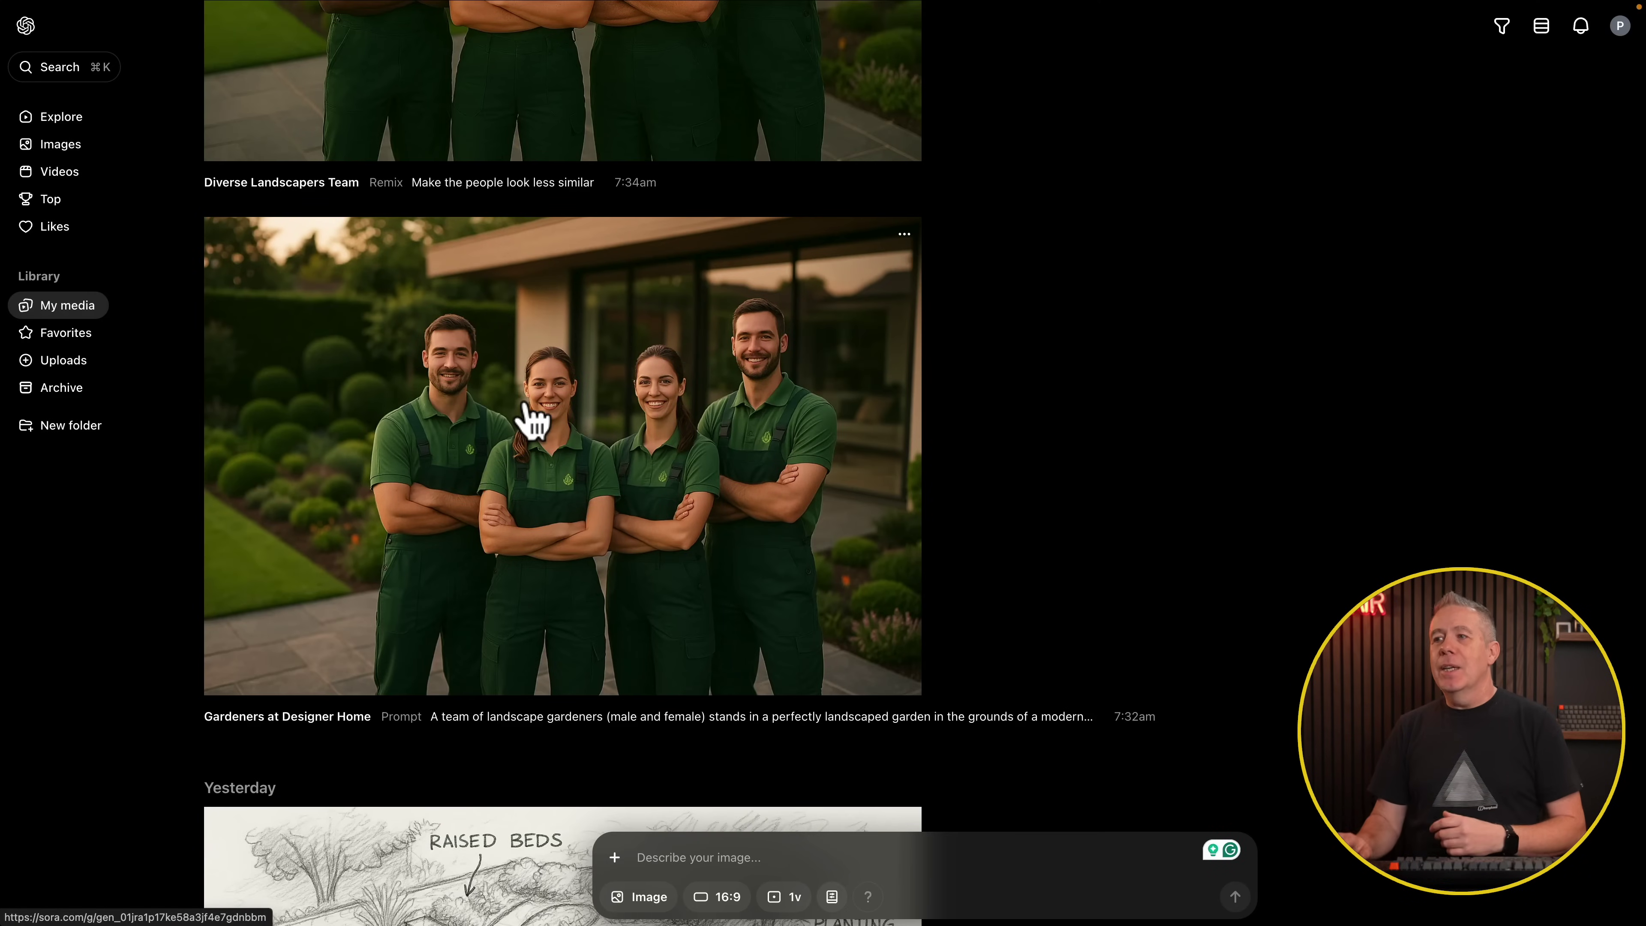
Compare the Gardeners at Designer Home image with its Diverse Landscapers Team remix, viewing each at full size.
left_click(567, 442)
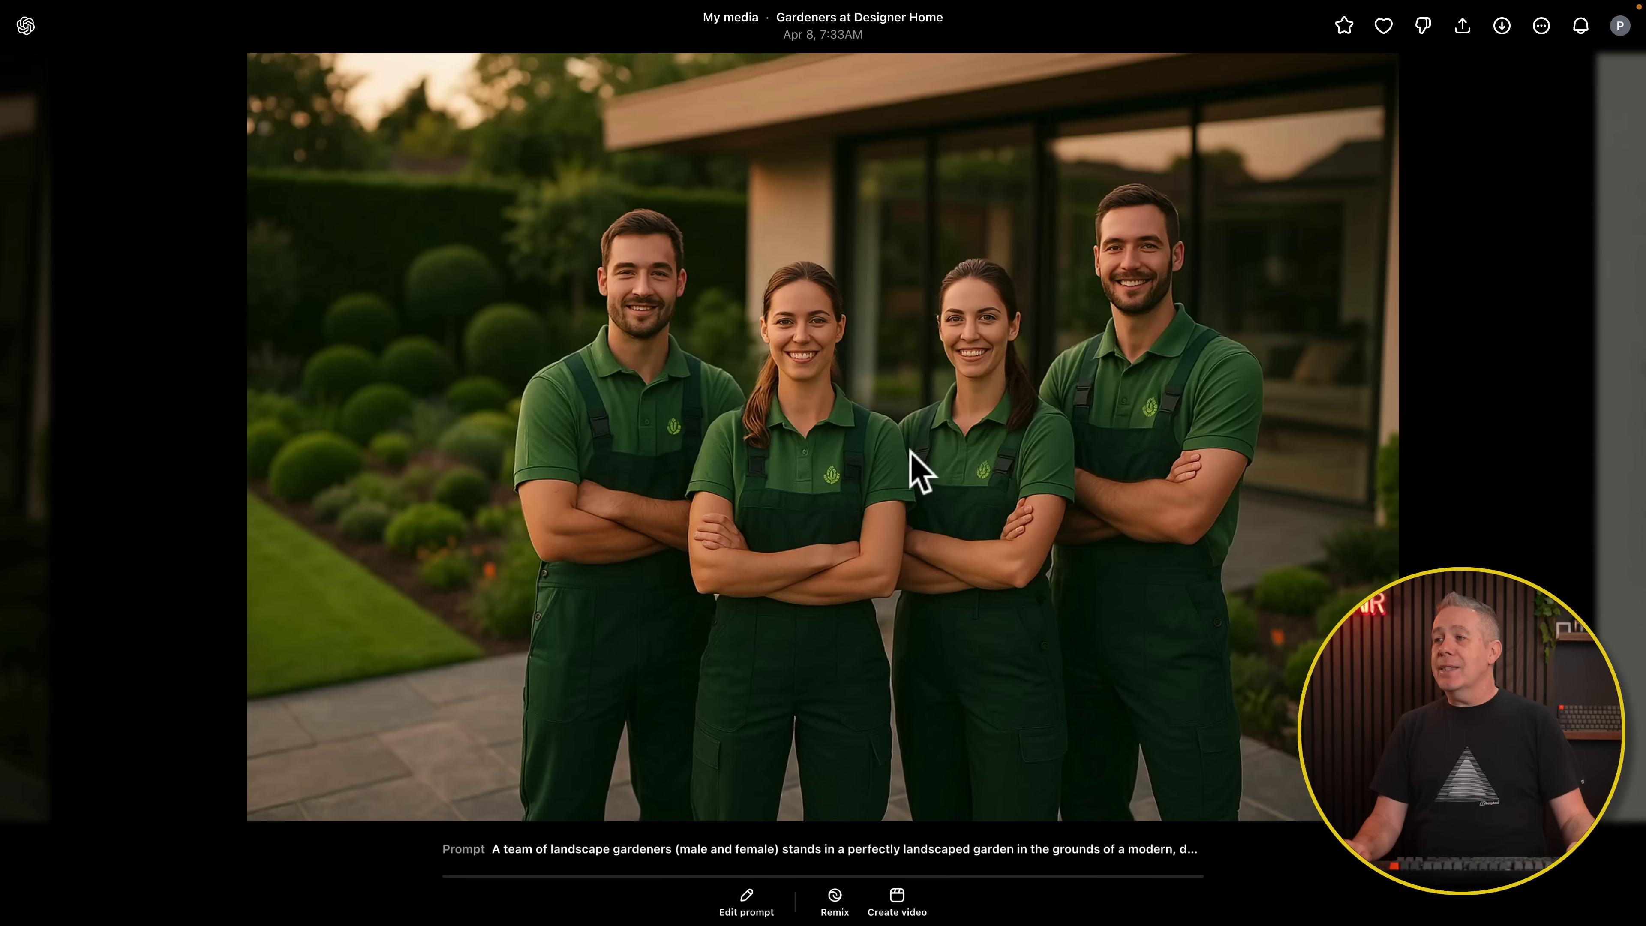
key("Escape")
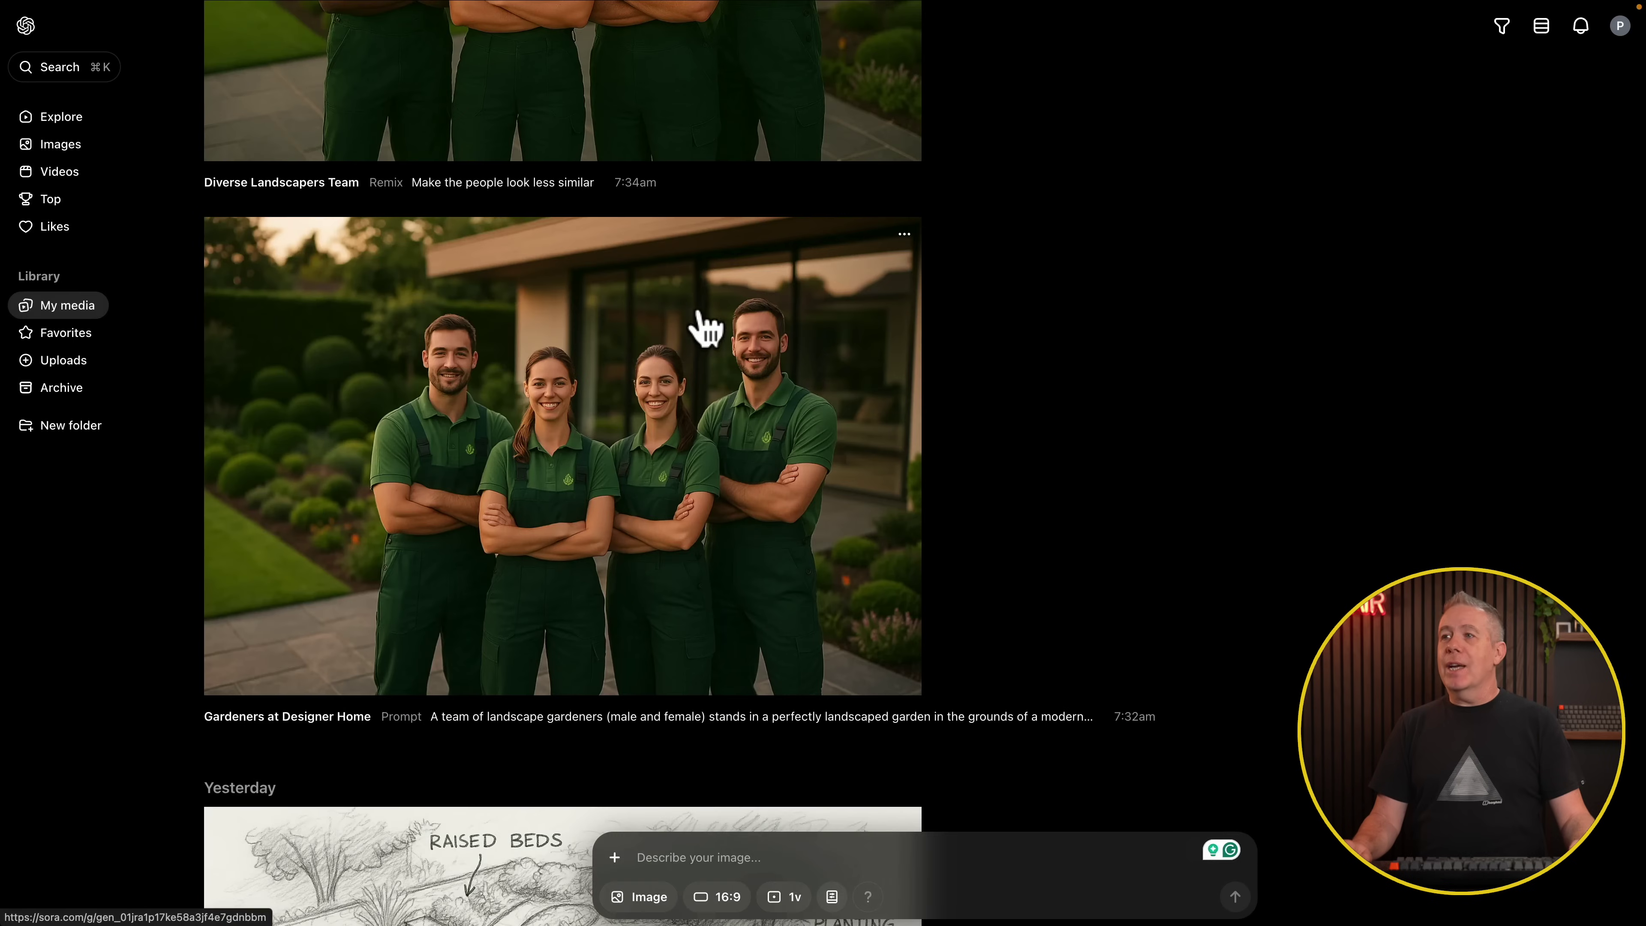
scroll(703, 327, "up", 5)
left_click(492, 188)
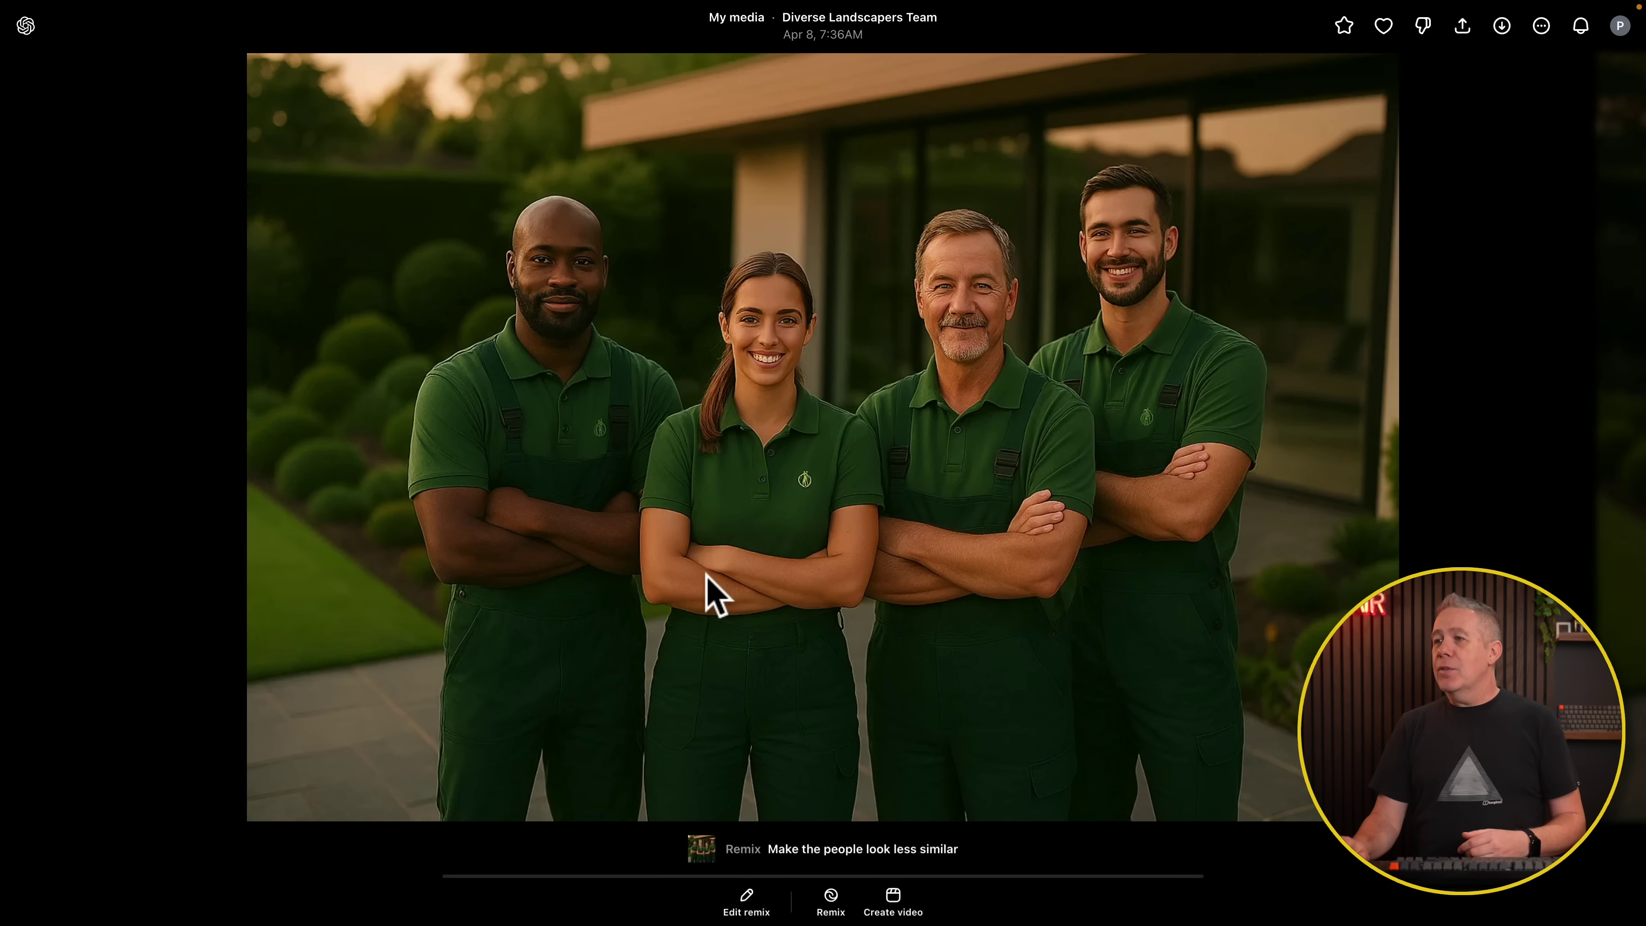
key("Escape")
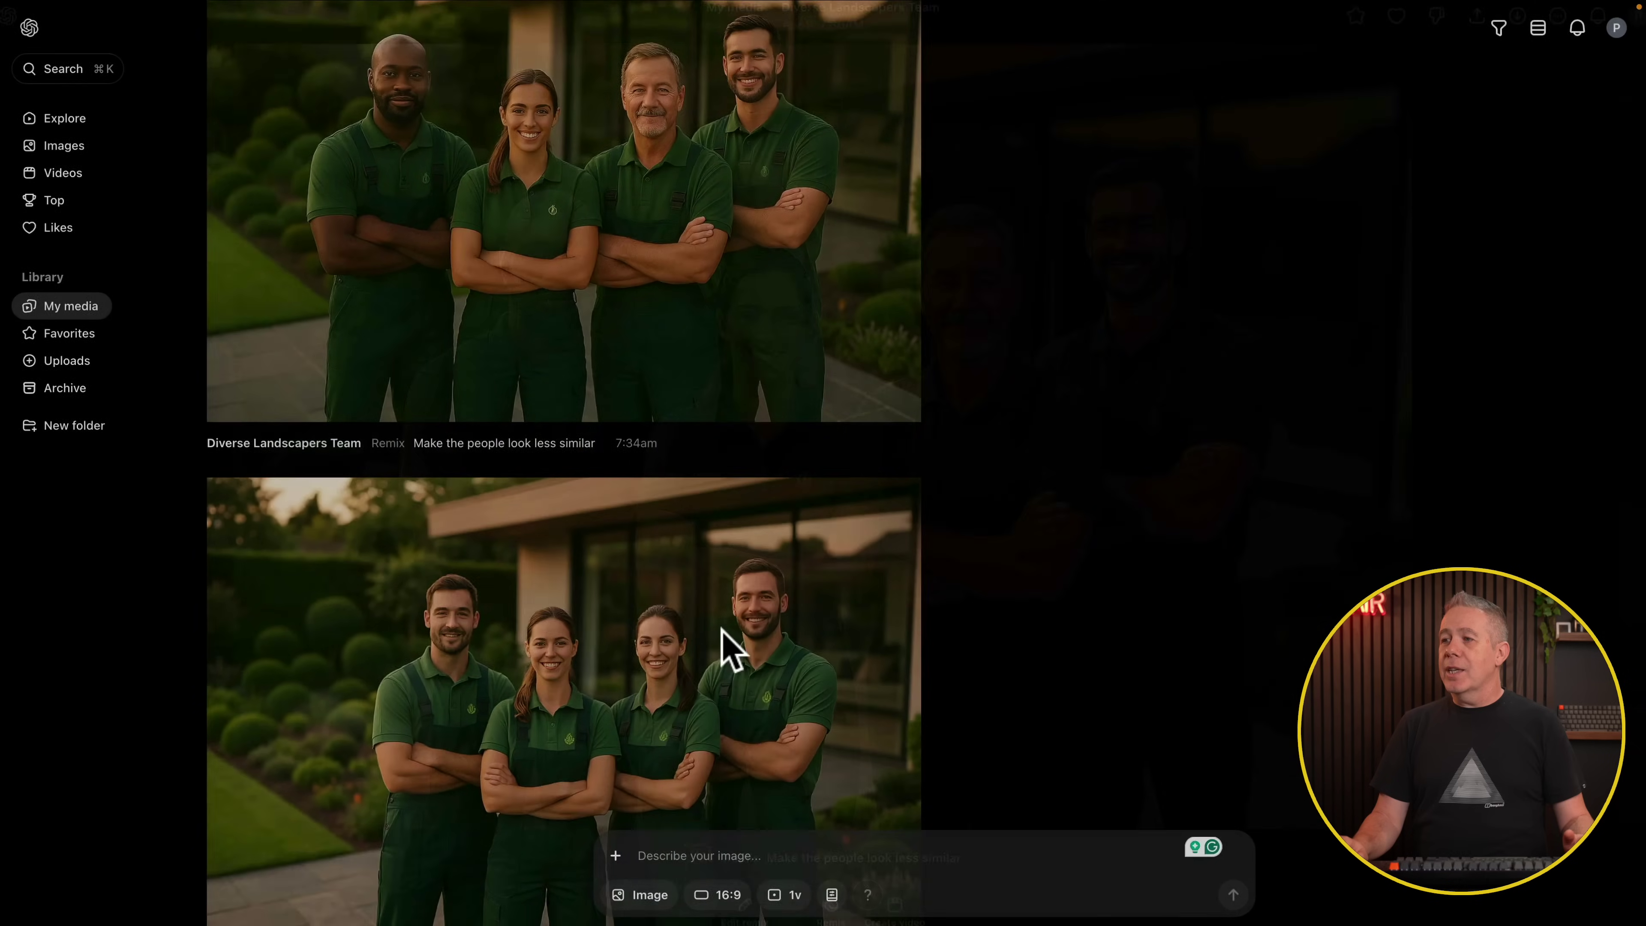
Look back through the media library from the single gardener image up to the landscaping team images.
scroll(729, 651, "down", 20)
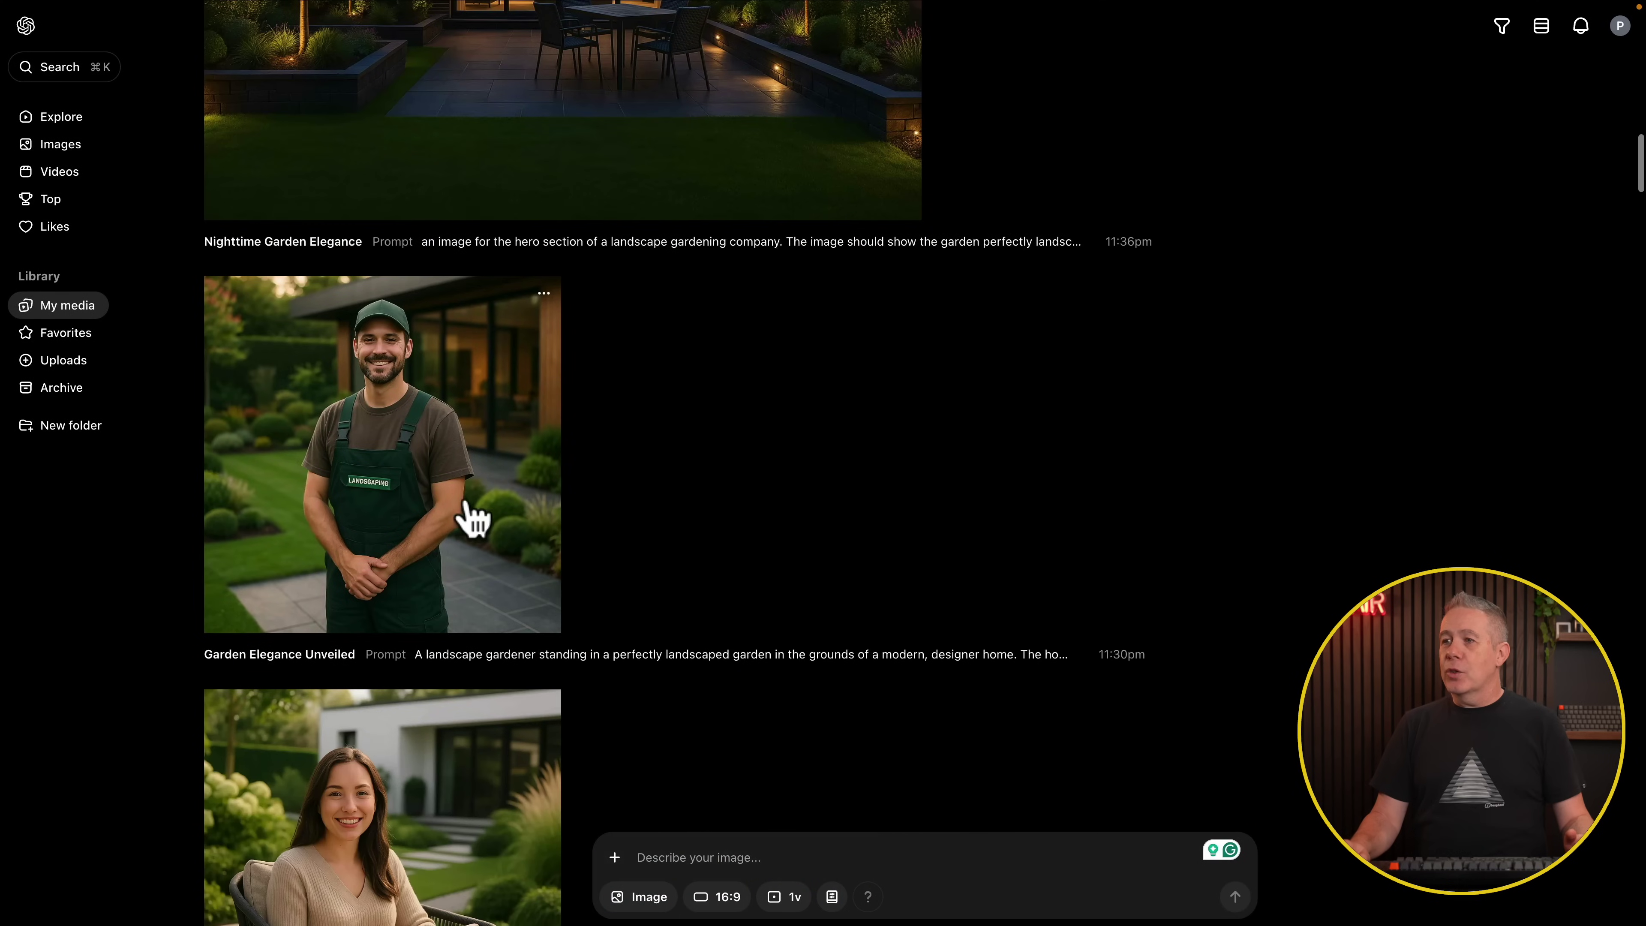
scroll(460, 513, "up", 20)
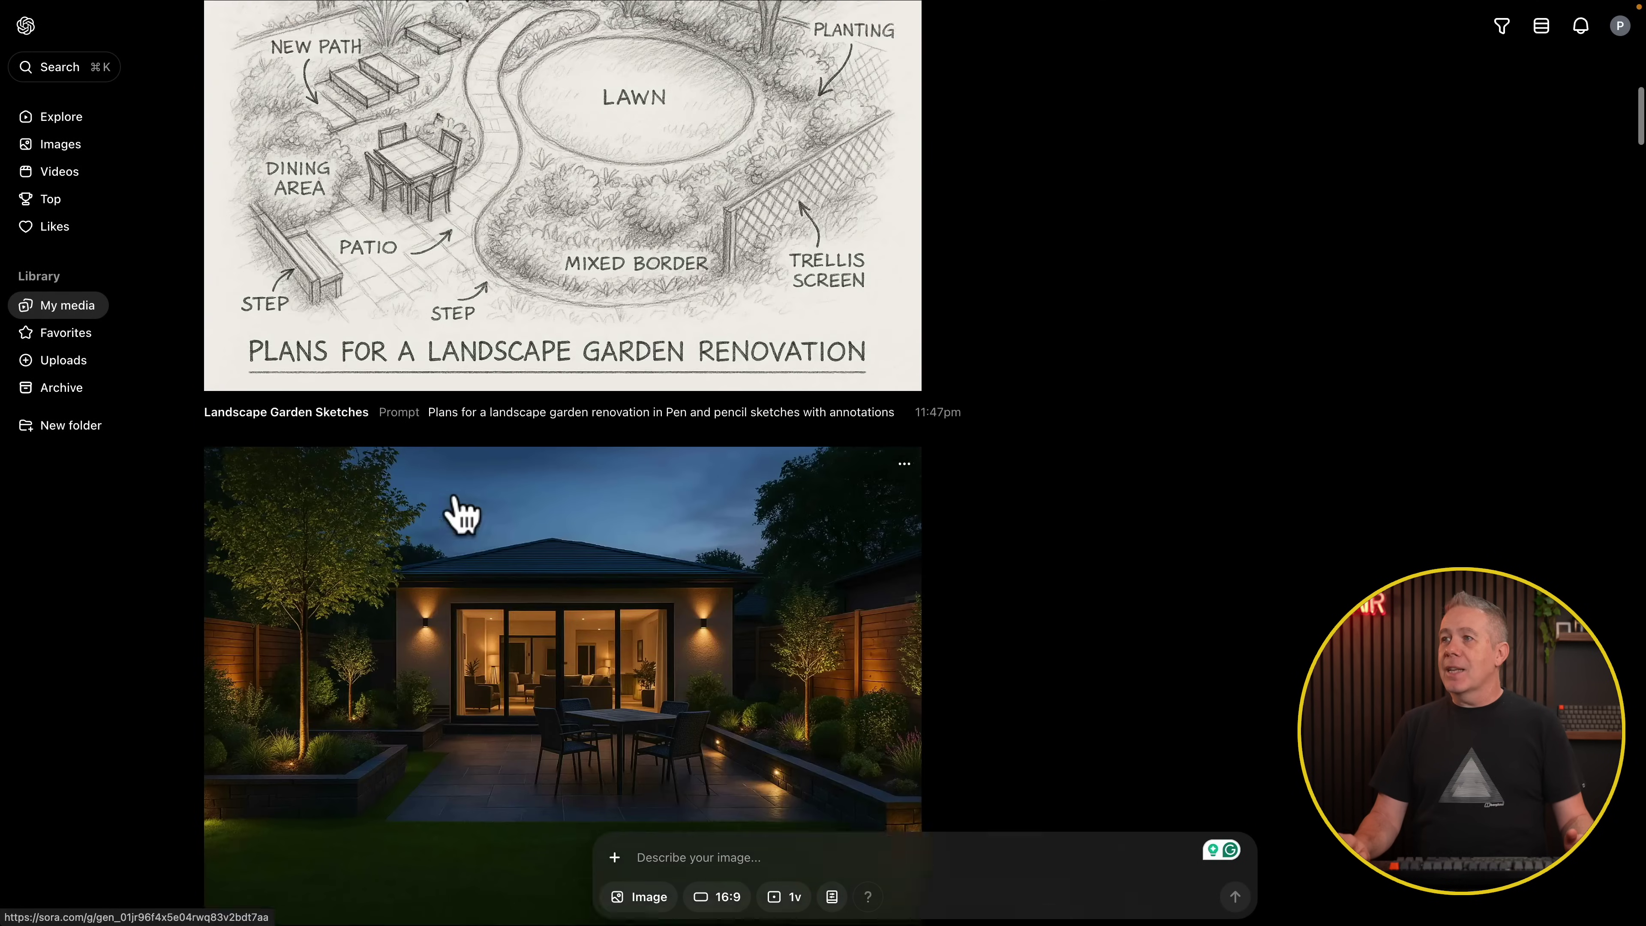
scroll(461, 513, "up", 2)
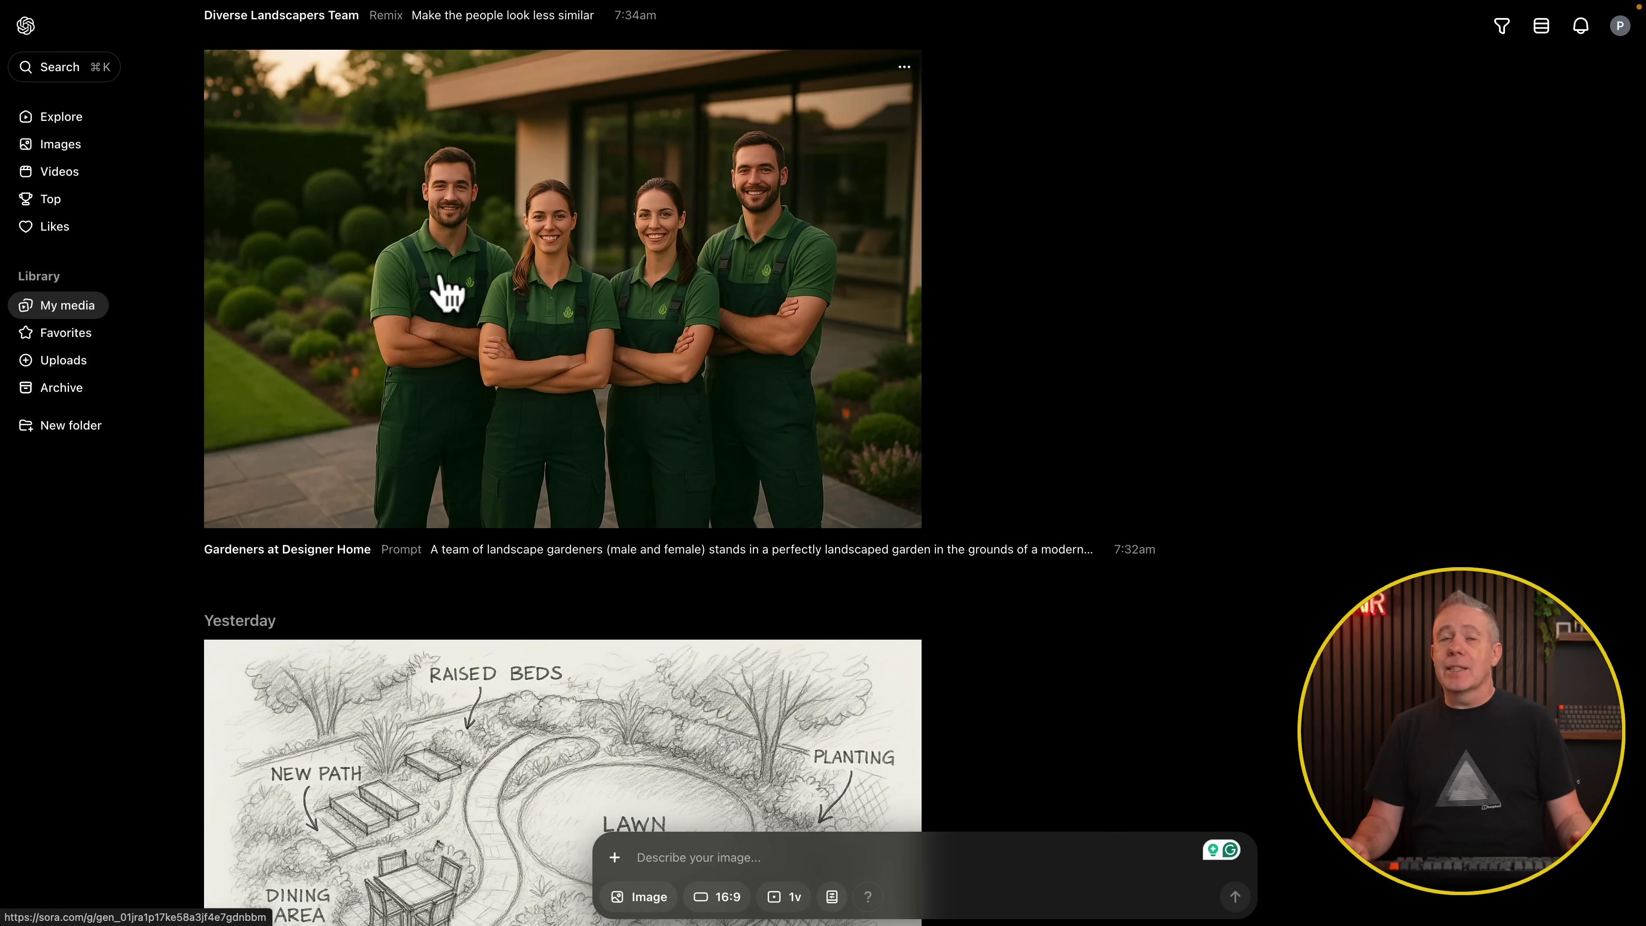
scroll(616, 250, "up", 5)
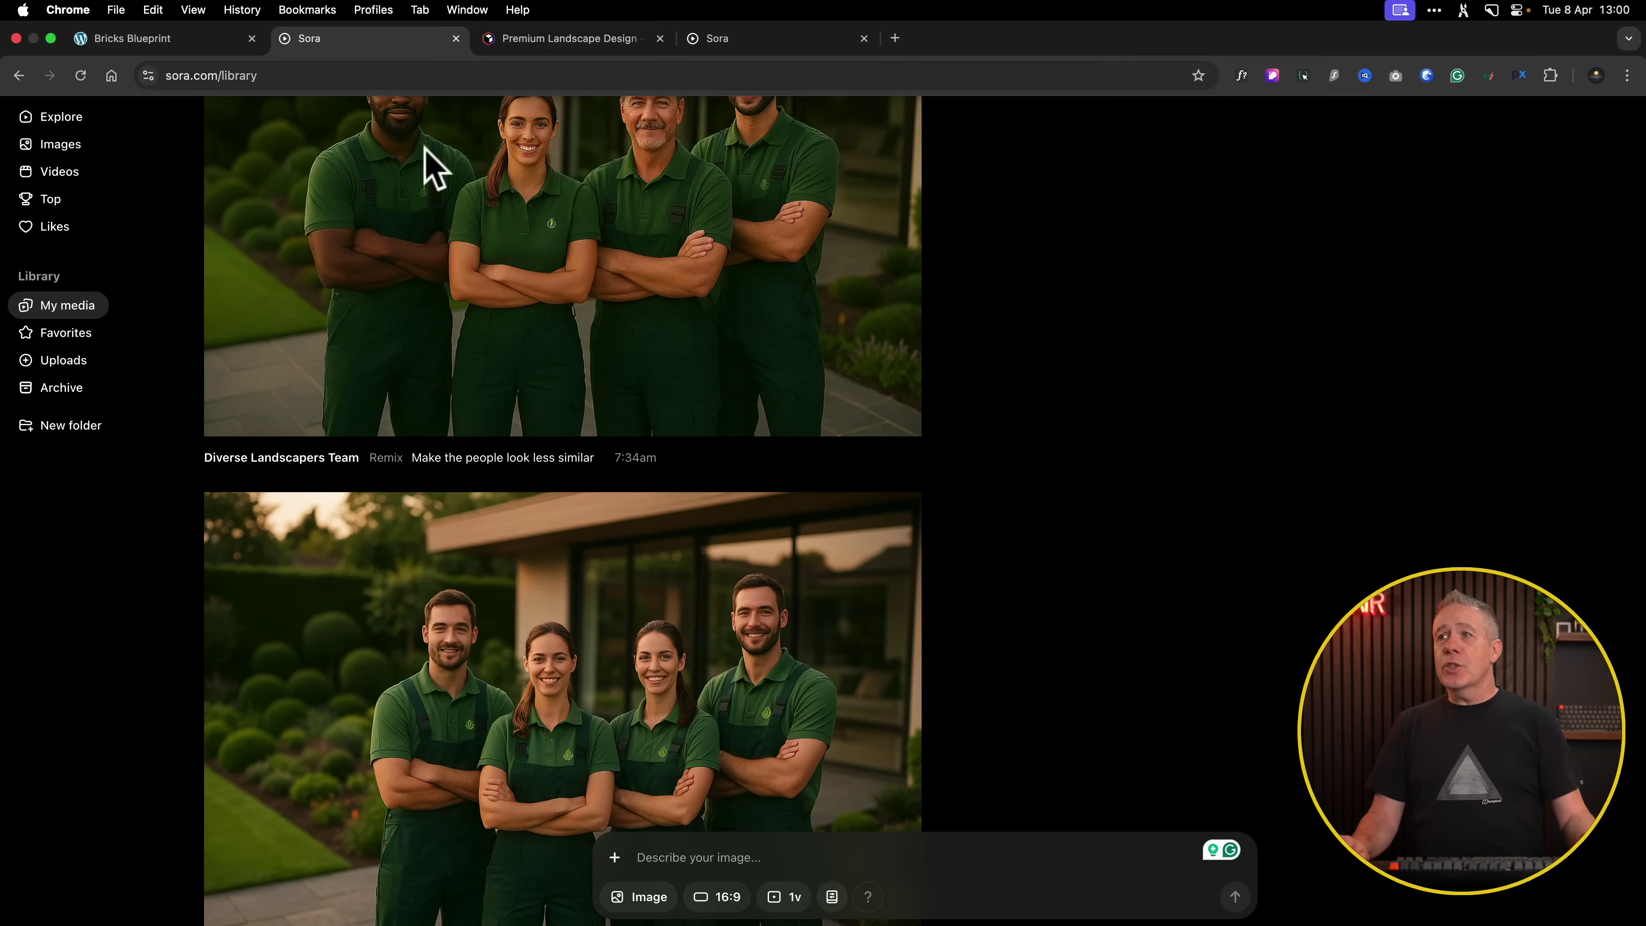
Switch to the Bricks Blueprint website and view the garden image in its hero section.
mouse_move(459, 4)
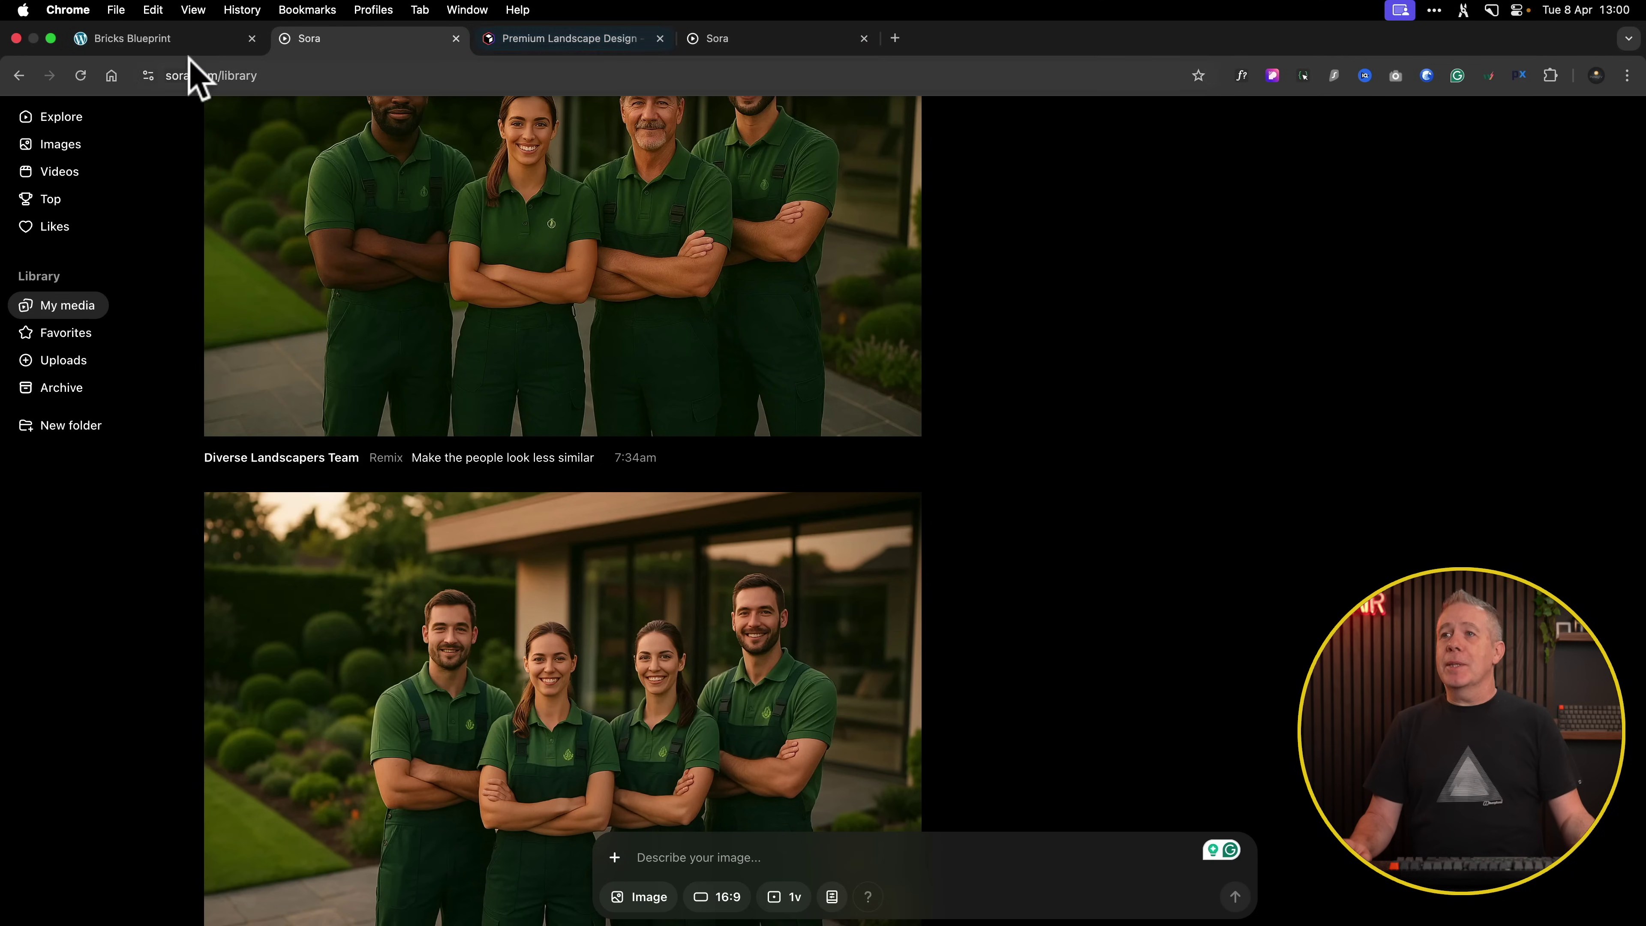
left_click(164, 40)
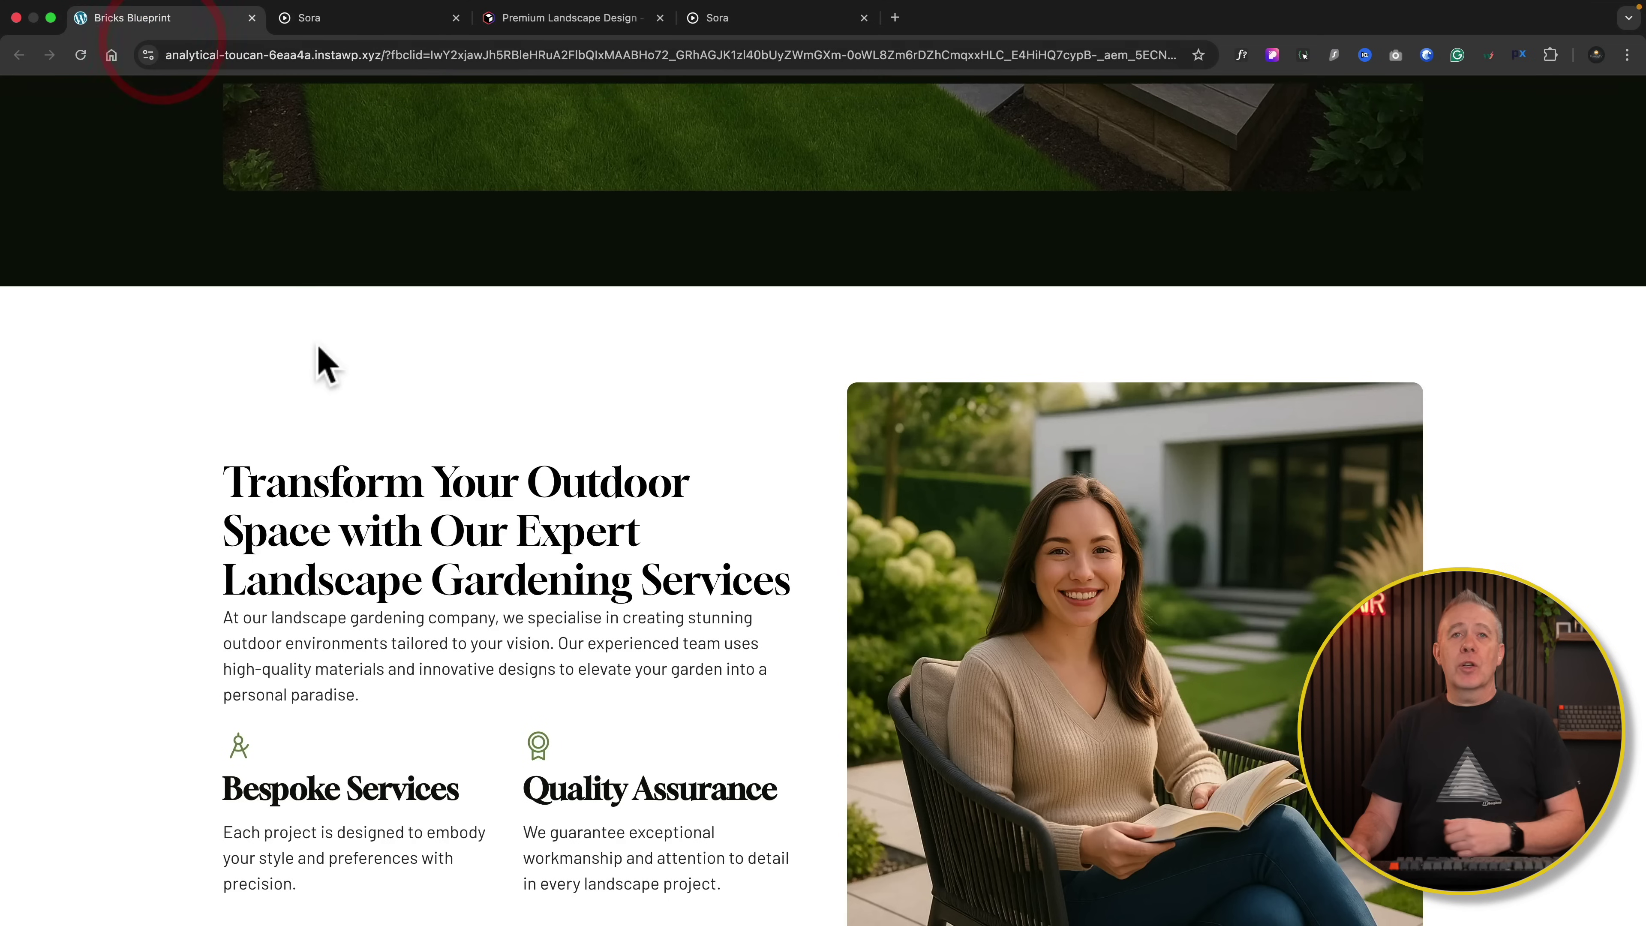
scroll(317, 361, "up", 10)
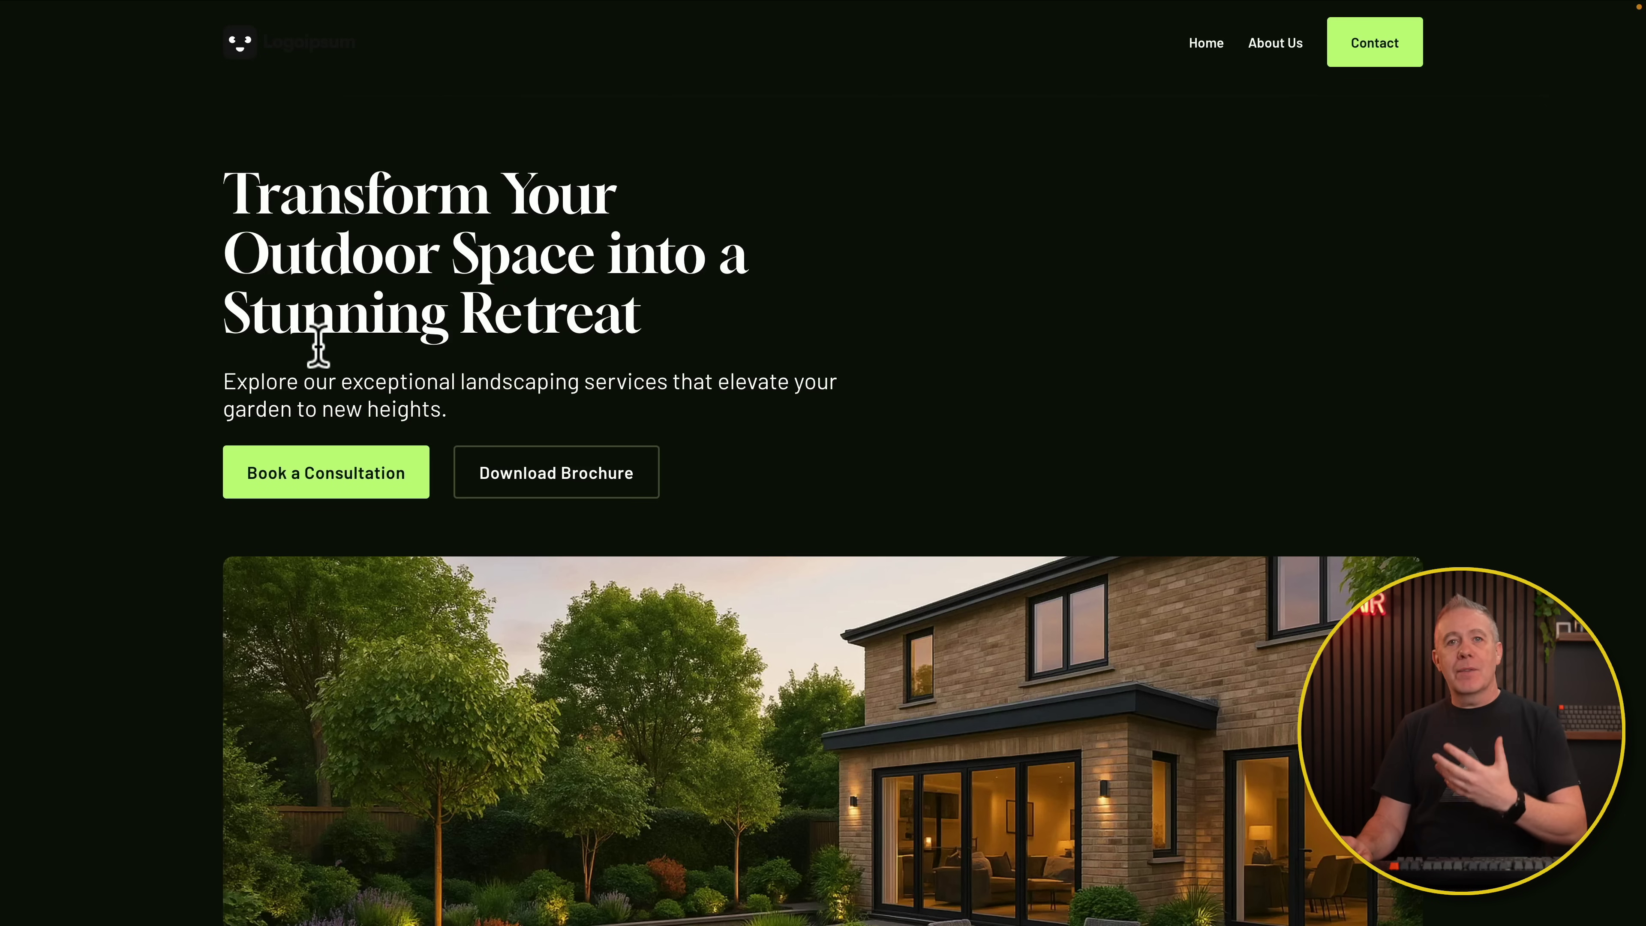
Review the landscaping homepage from the hero to the footer, examining the generated images in each section, and return to the hero garden image.
scroll(724, 571, "down", 1)
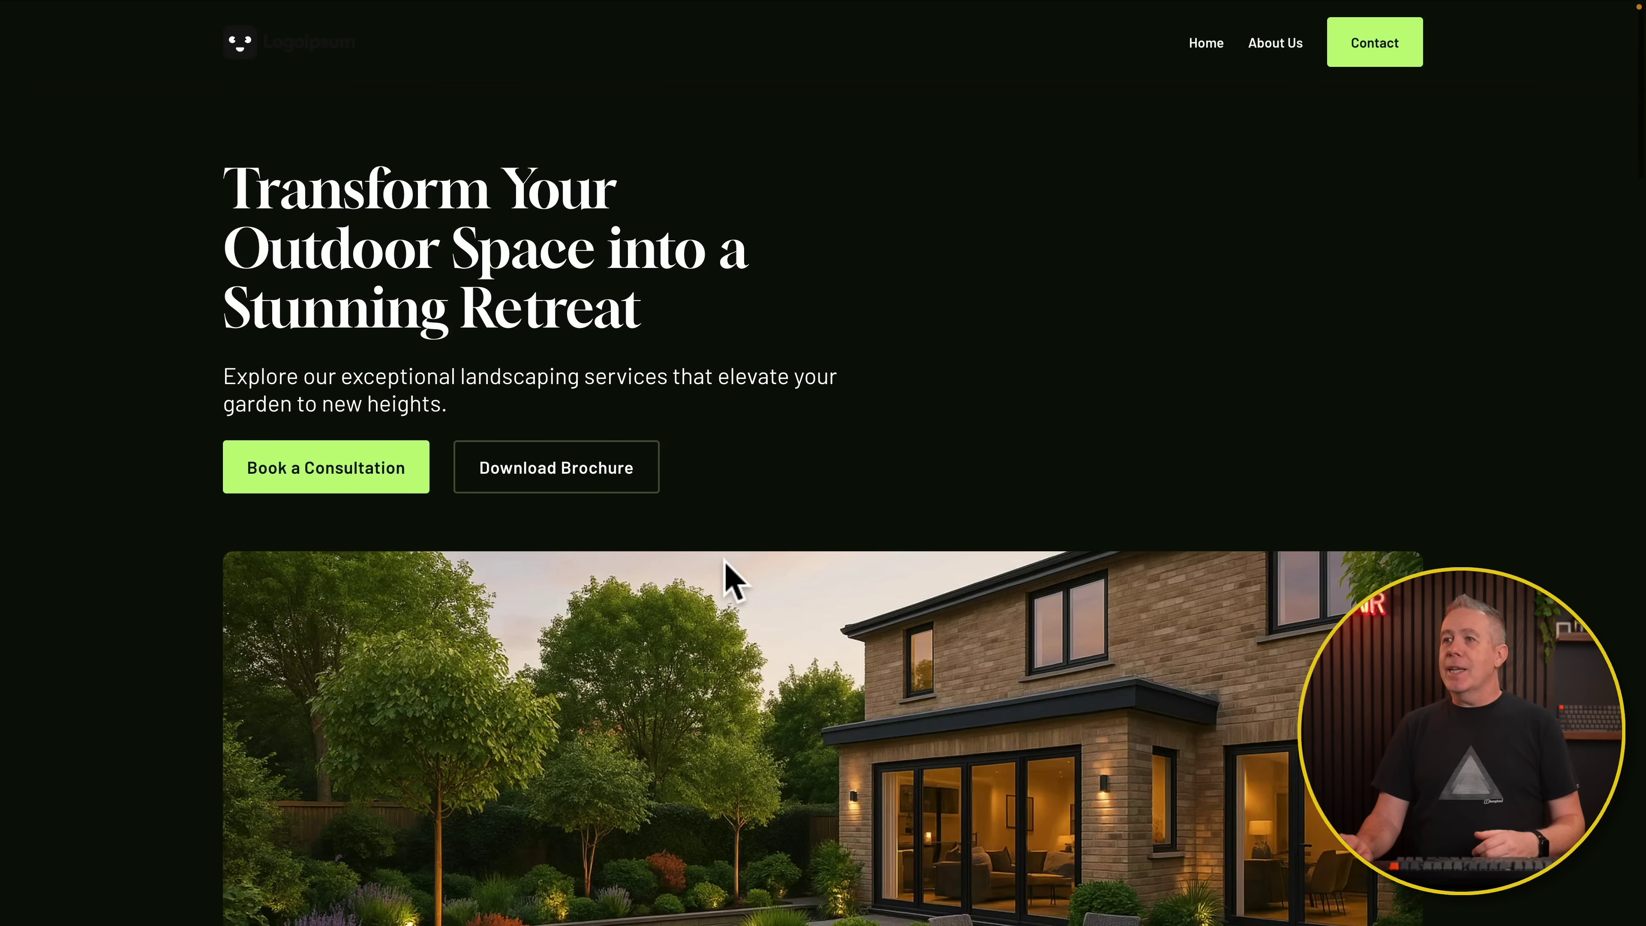
scroll(724, 561, "down", 7)
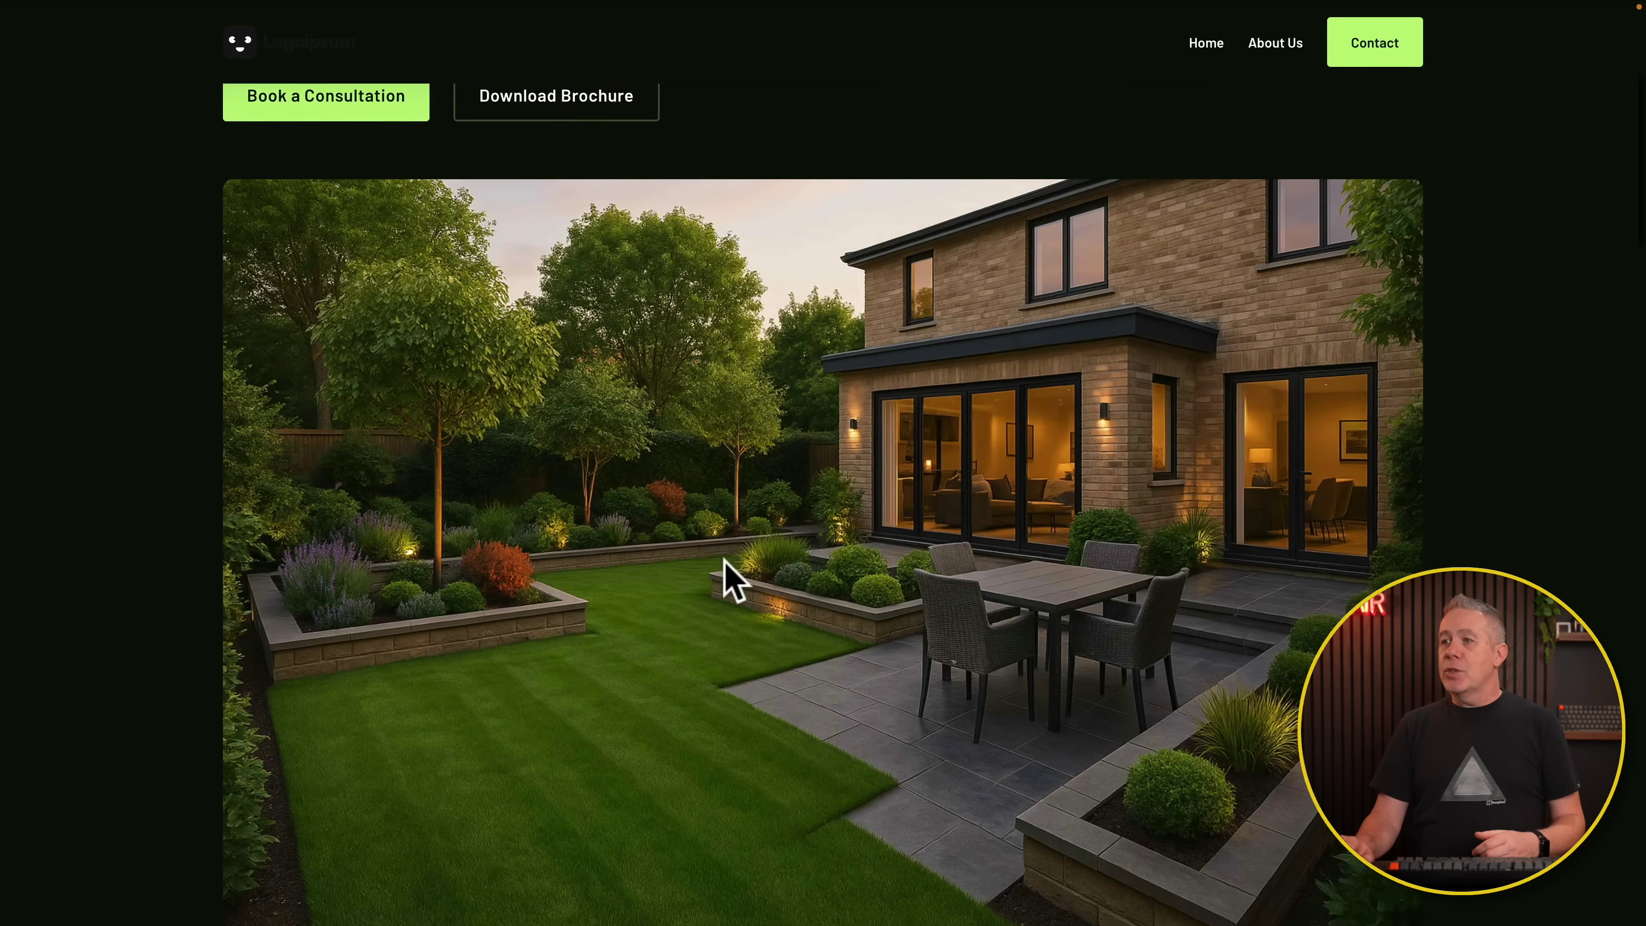
scroll(724, 561, "down", 8)
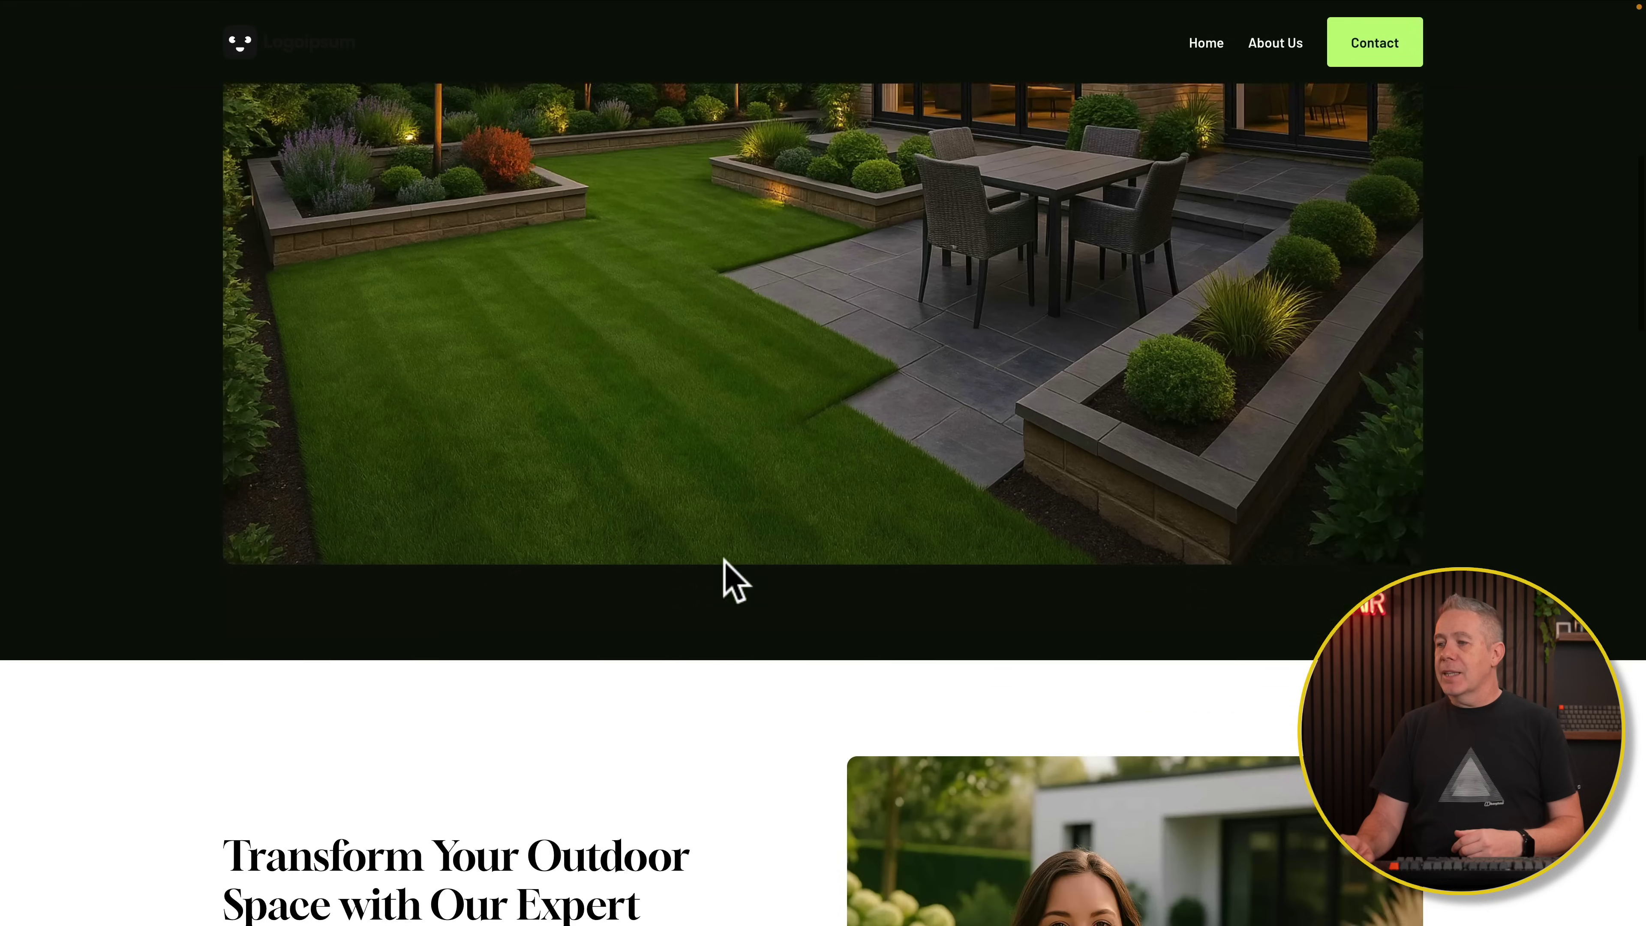
scroll(726, 564, "down", 8)
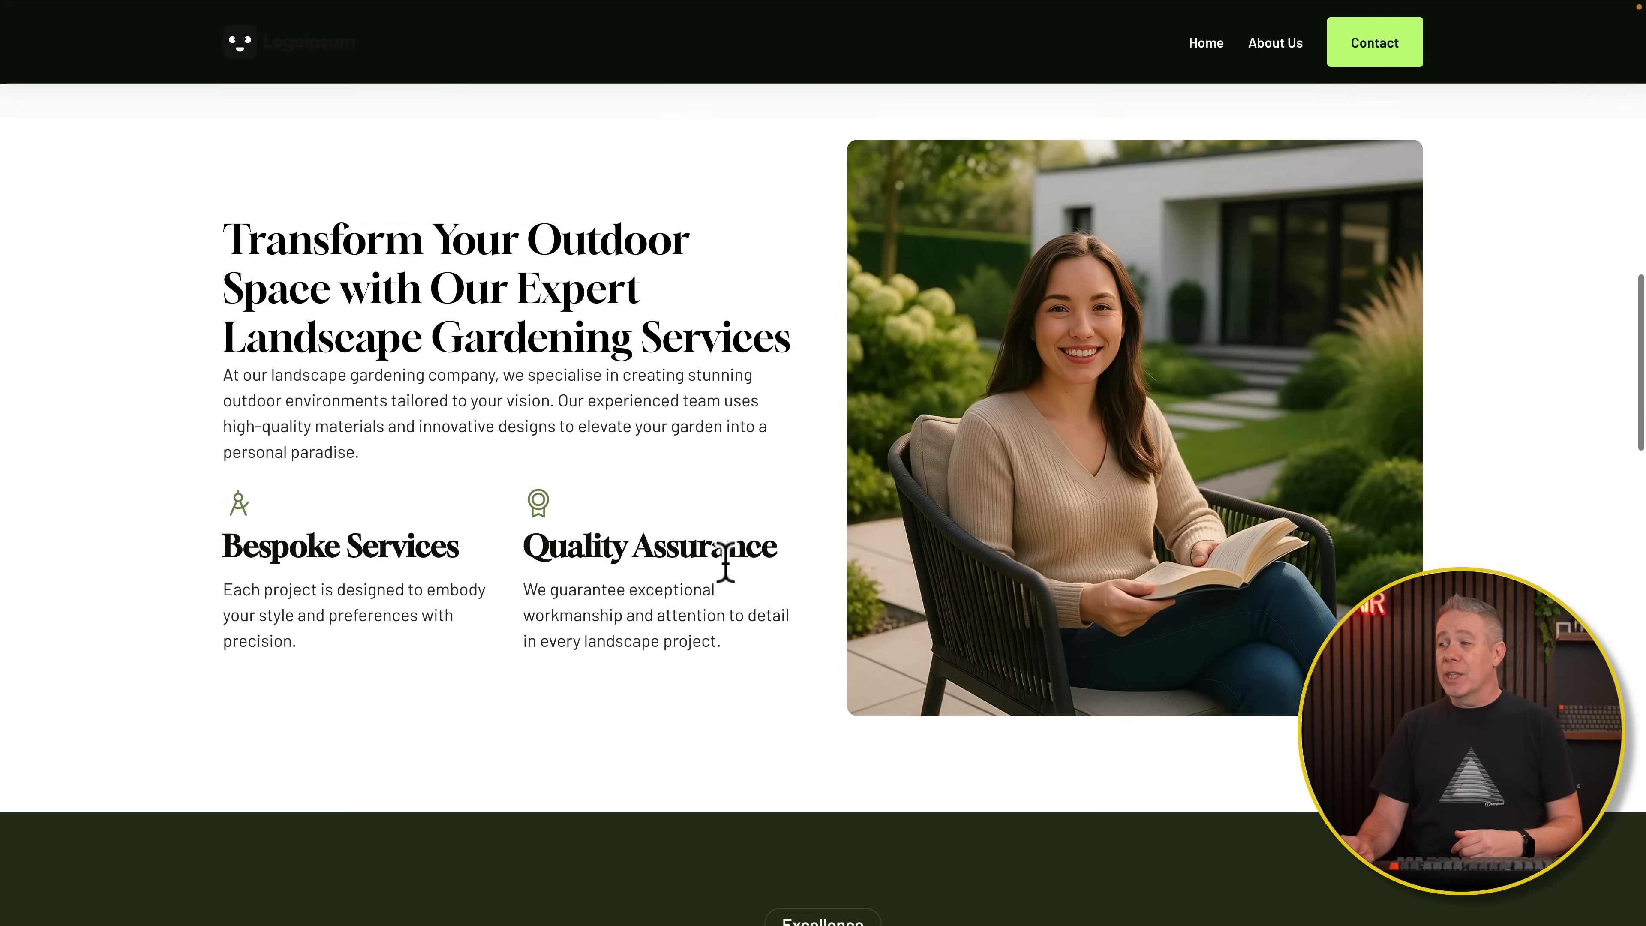
scroll(725, 564, "down", 10)
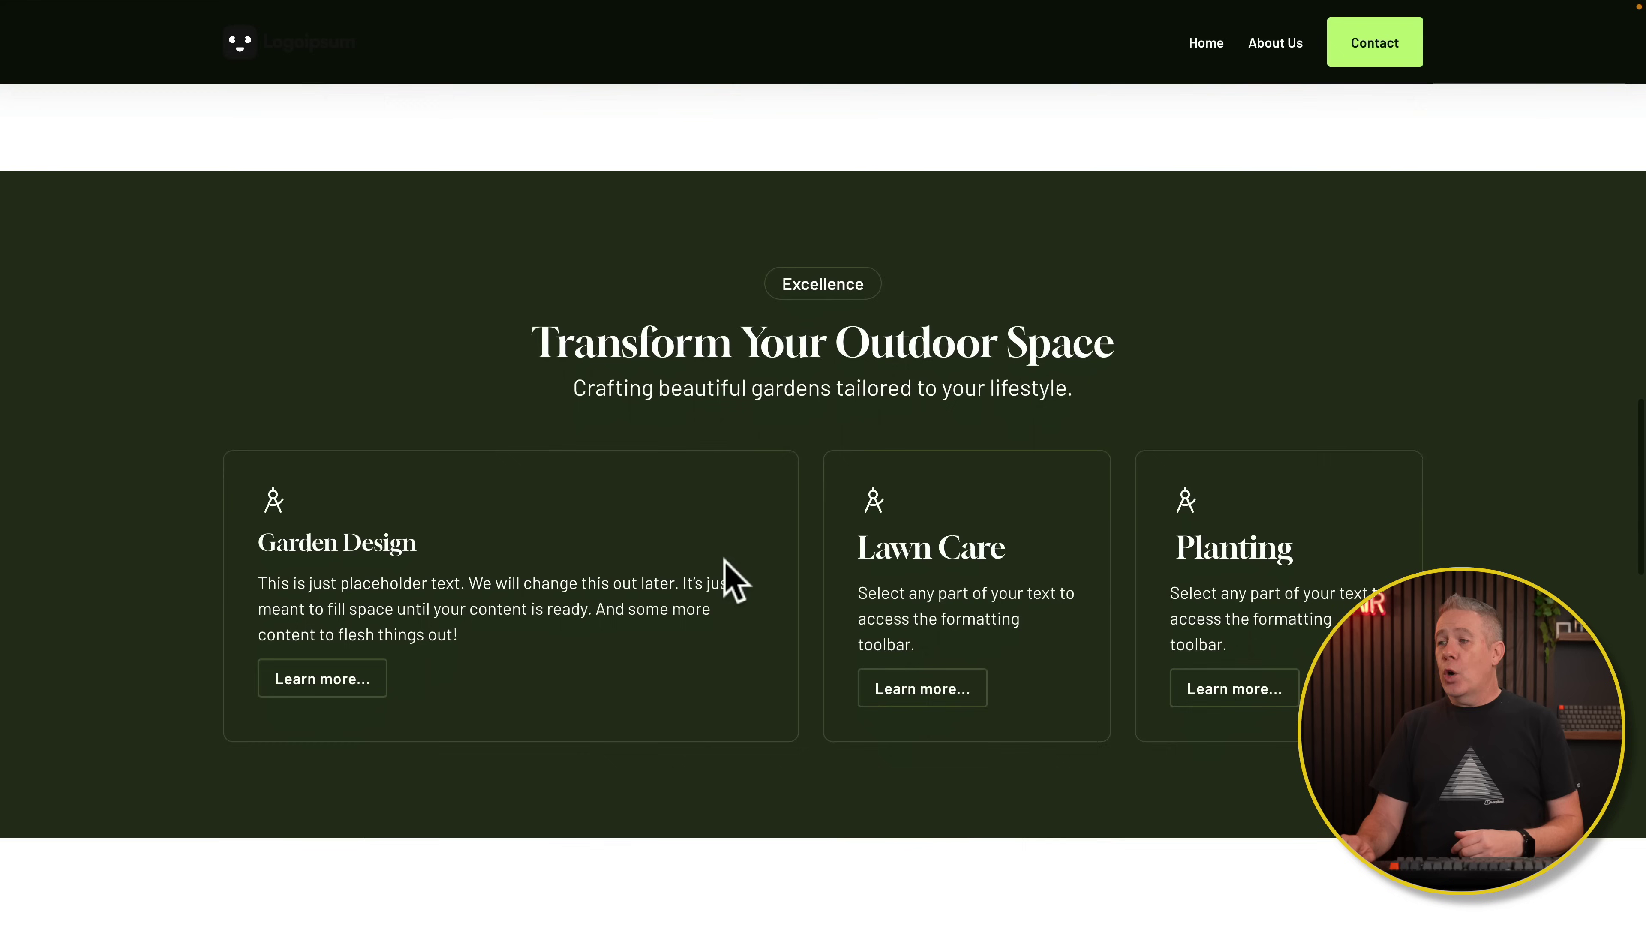
scroll(724, 561, "down", 7)
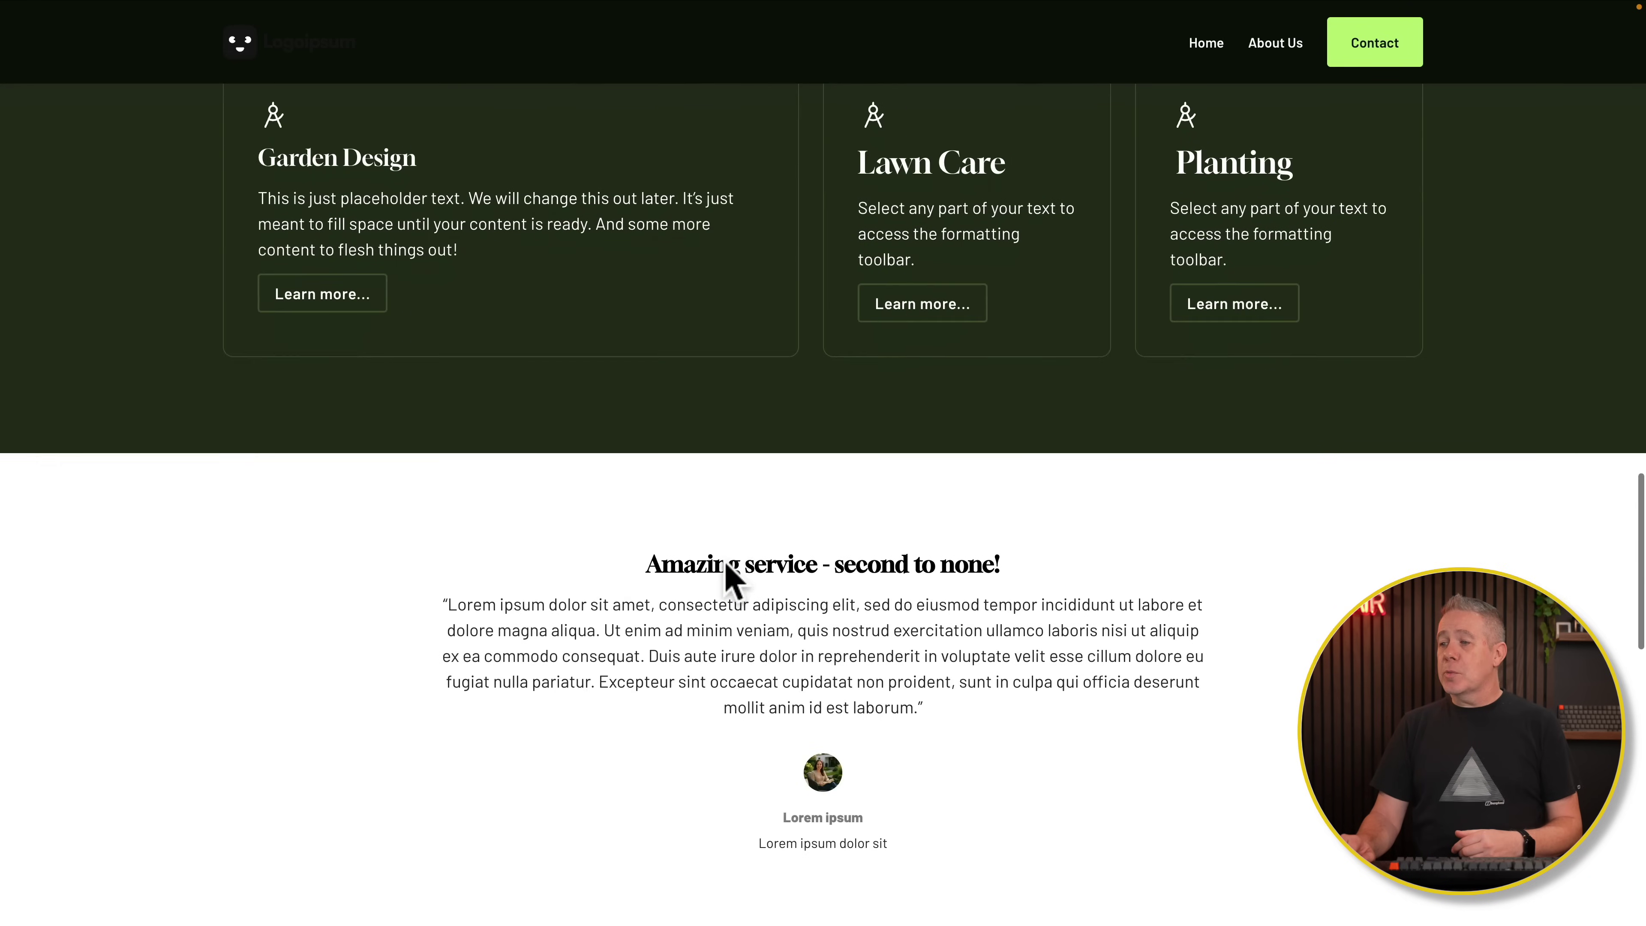
scroll(725, 564, "down", 9)
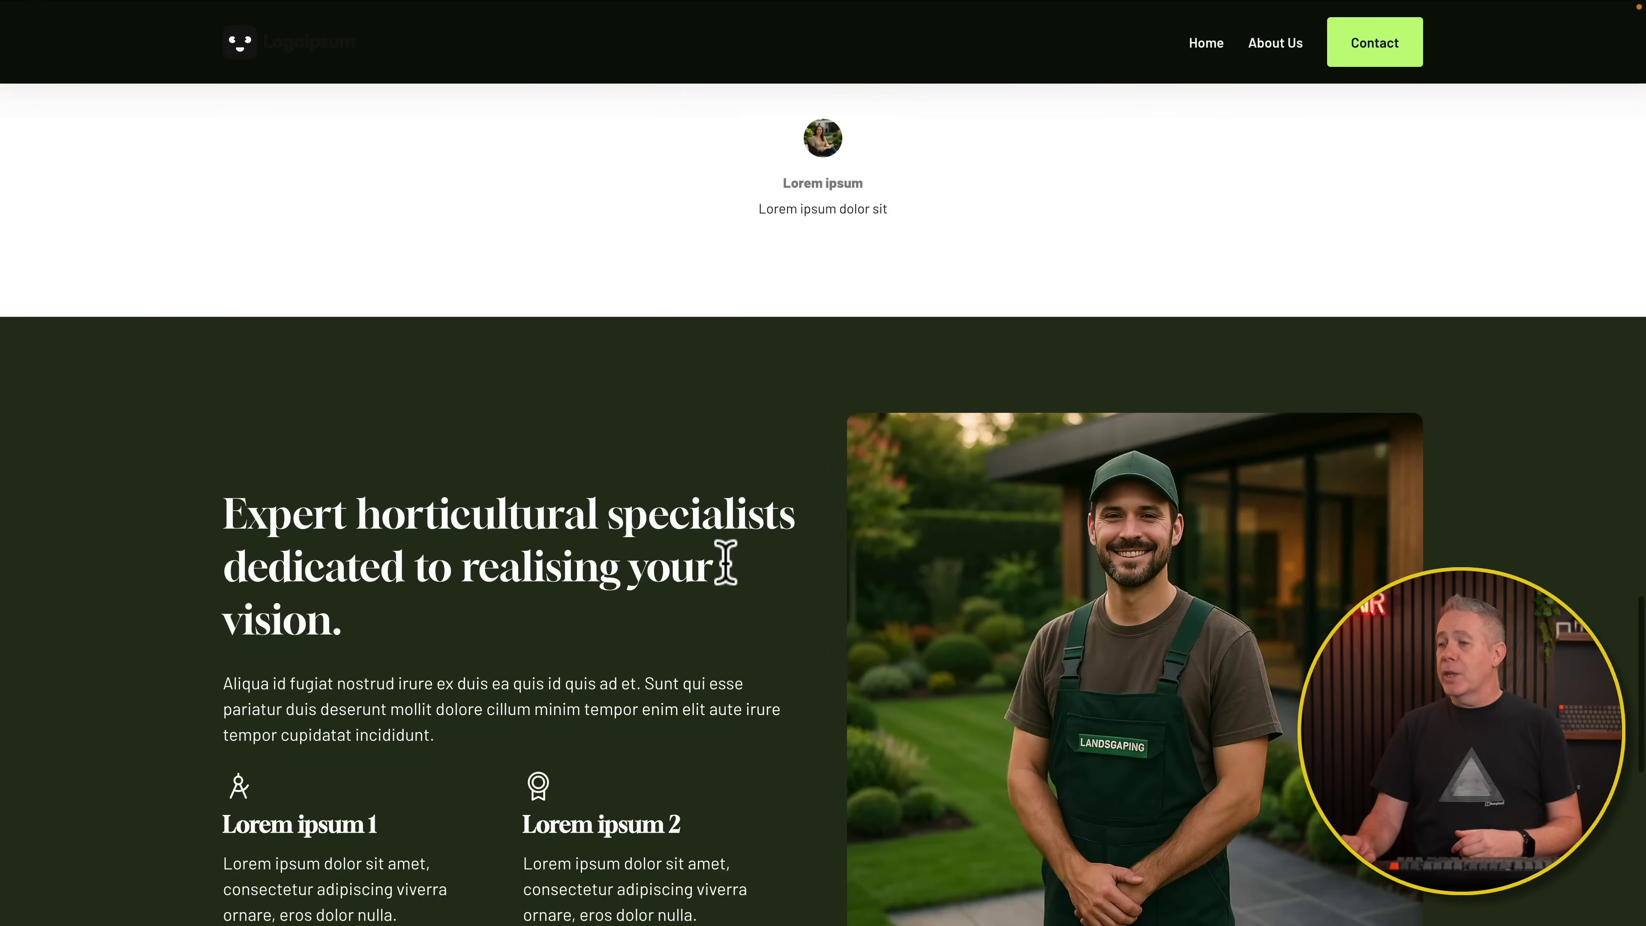
scroll(723, 559, "down", 8)
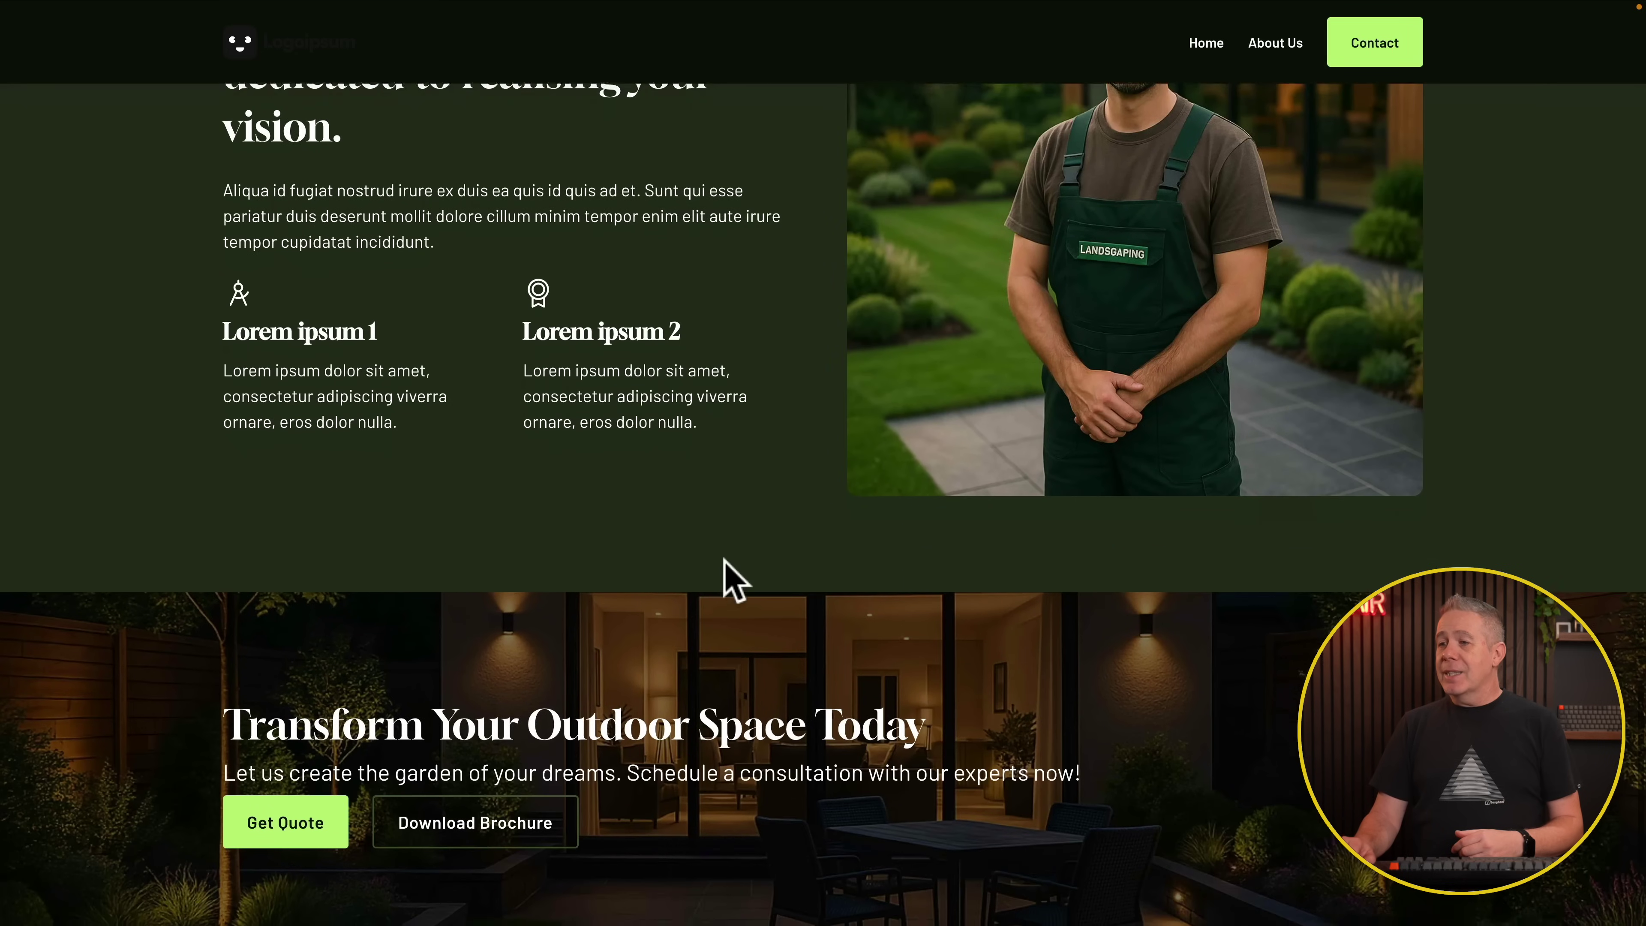
scroll(724, 561, "down", 2)
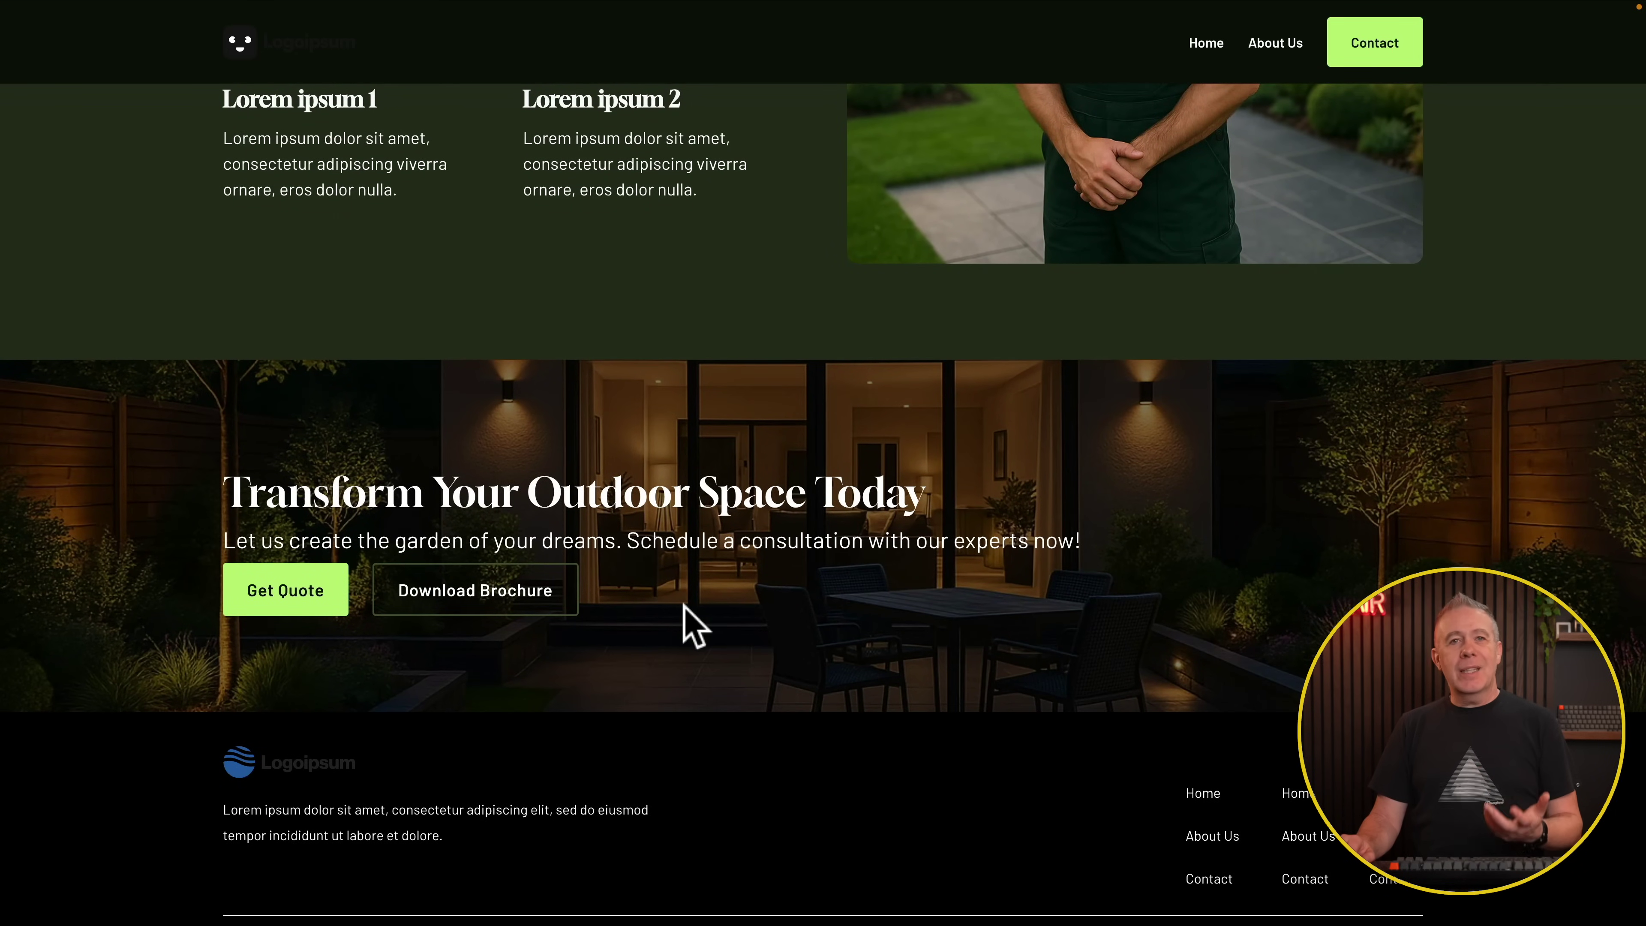
scroll(684, 604, "up", 20)
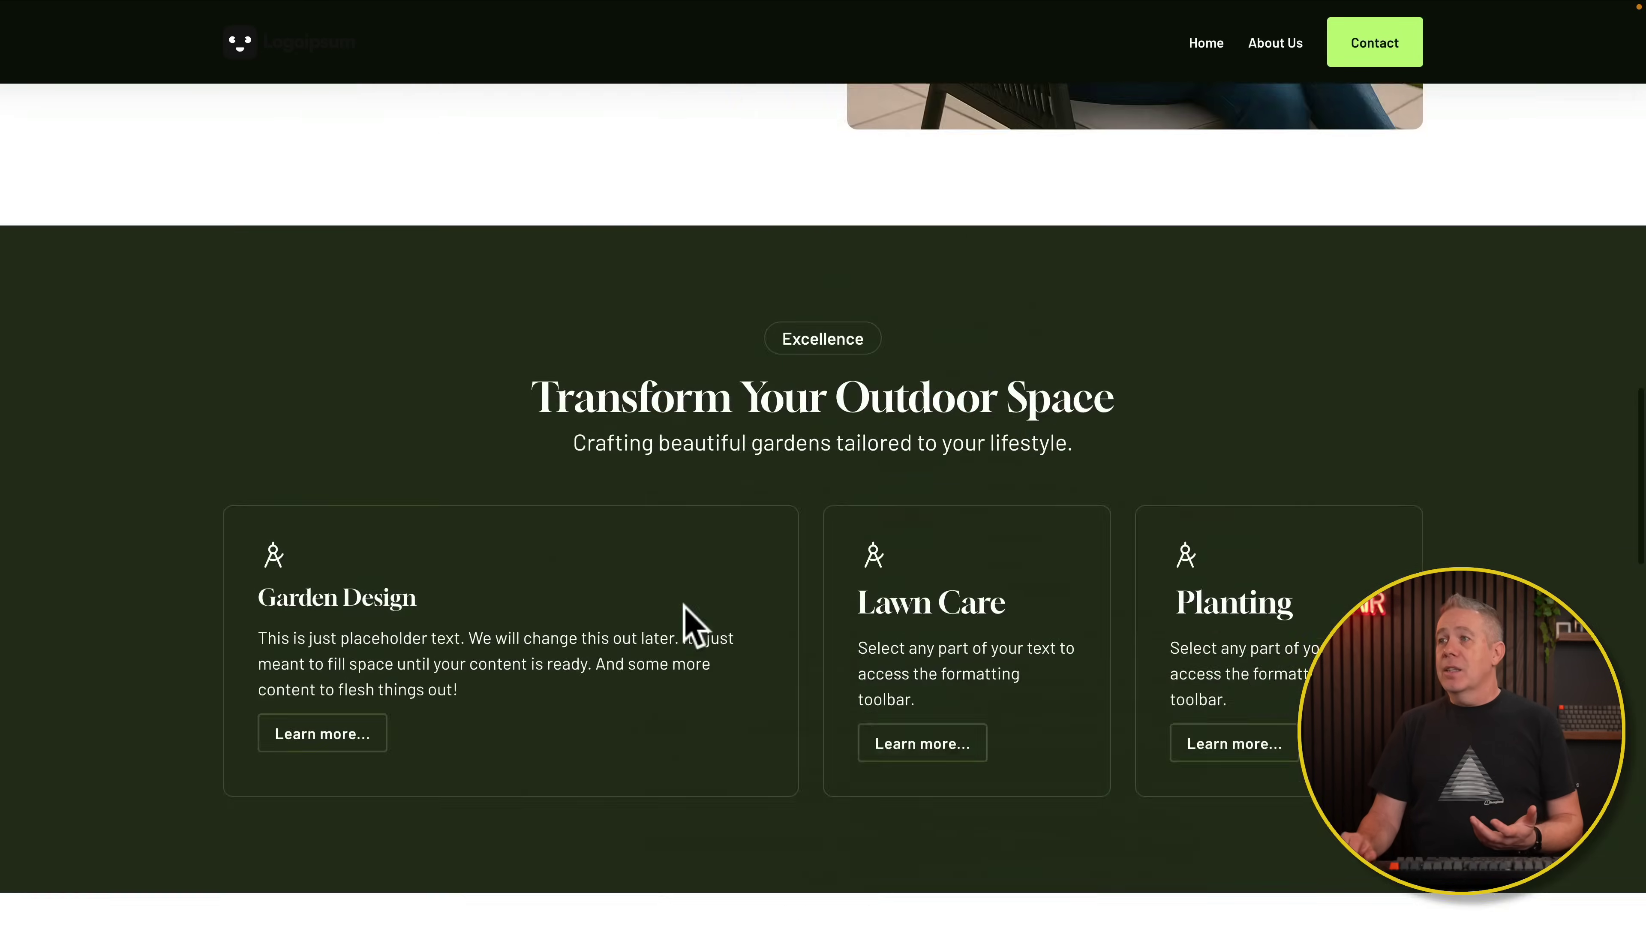
scroll(684, 605, "up", 10)
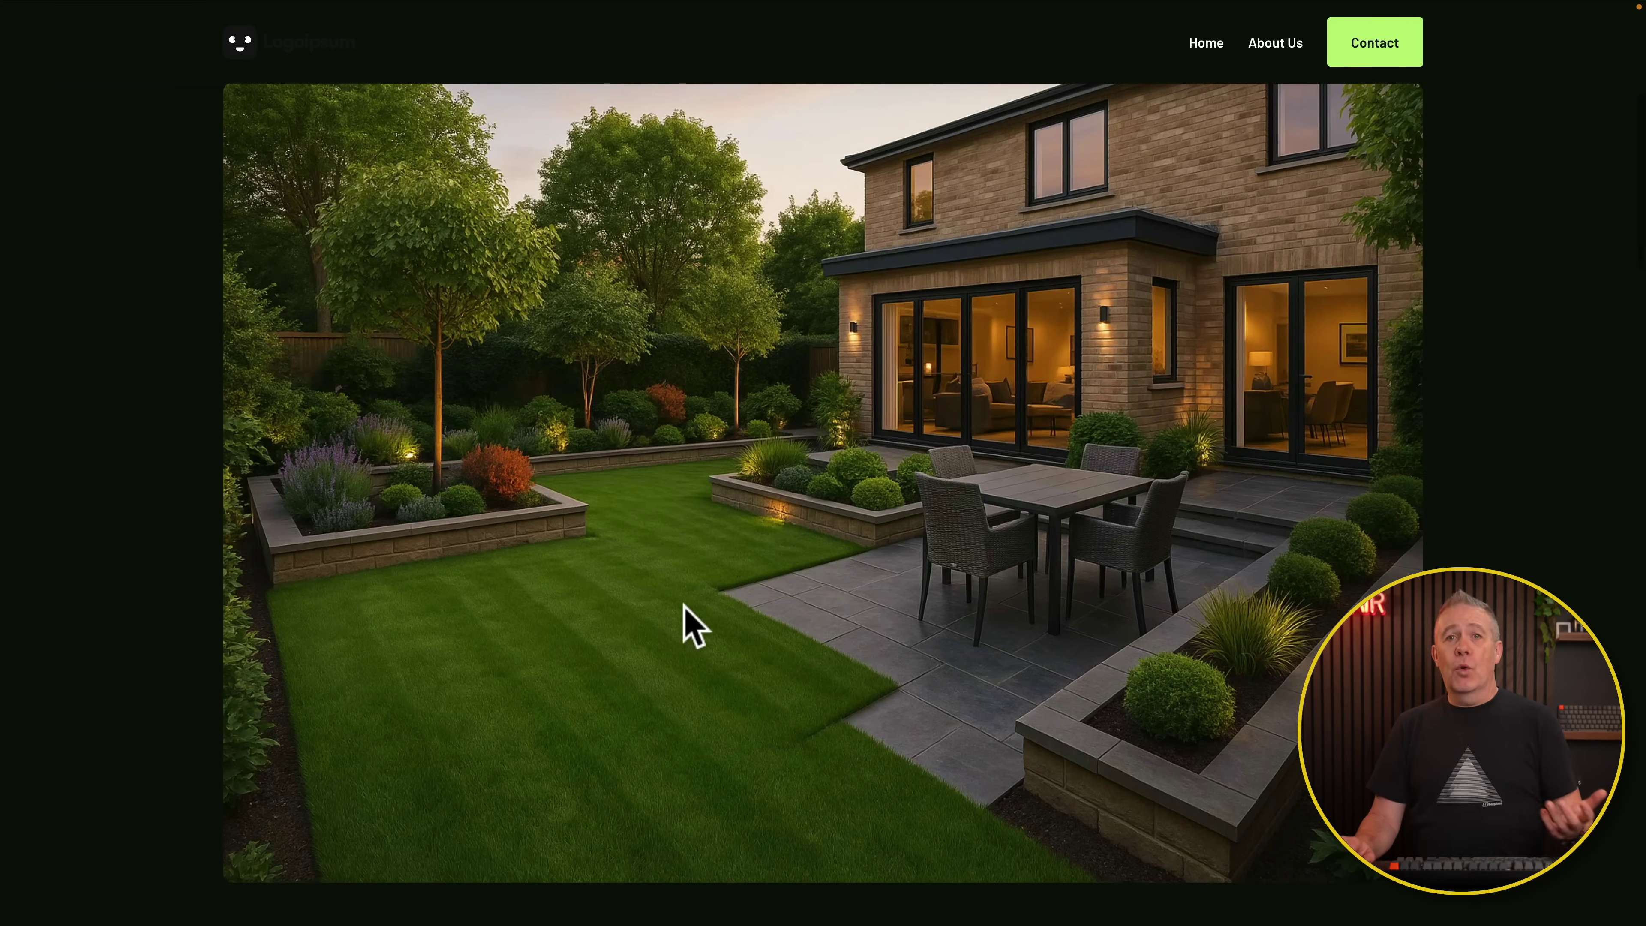